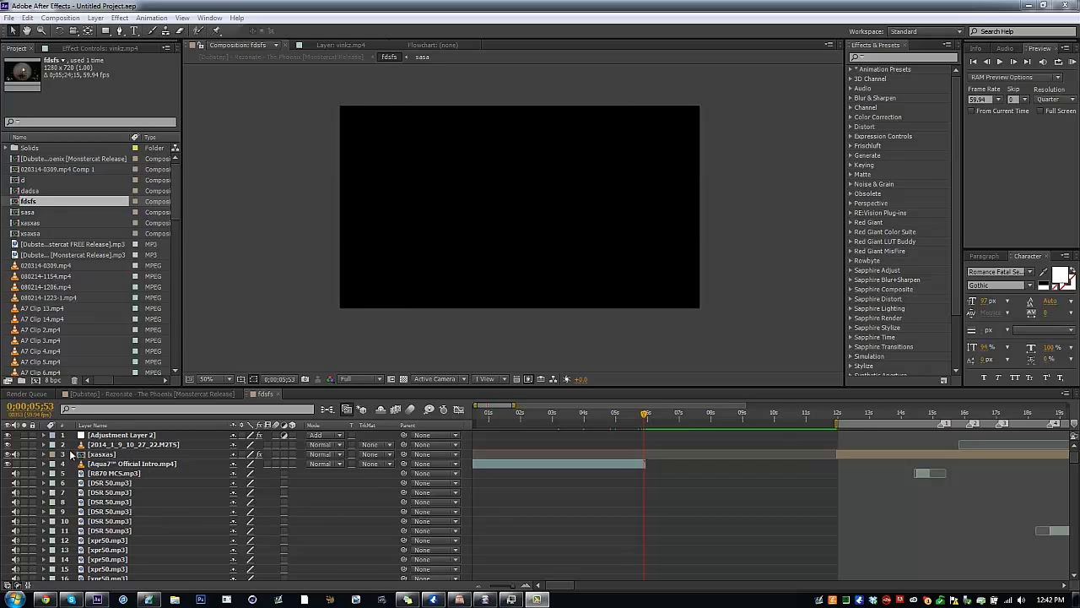
Step: Move the fdsfs playhead from 0;00;05;53 to 0;00;06;00
drag(643, 417, 647, 420)
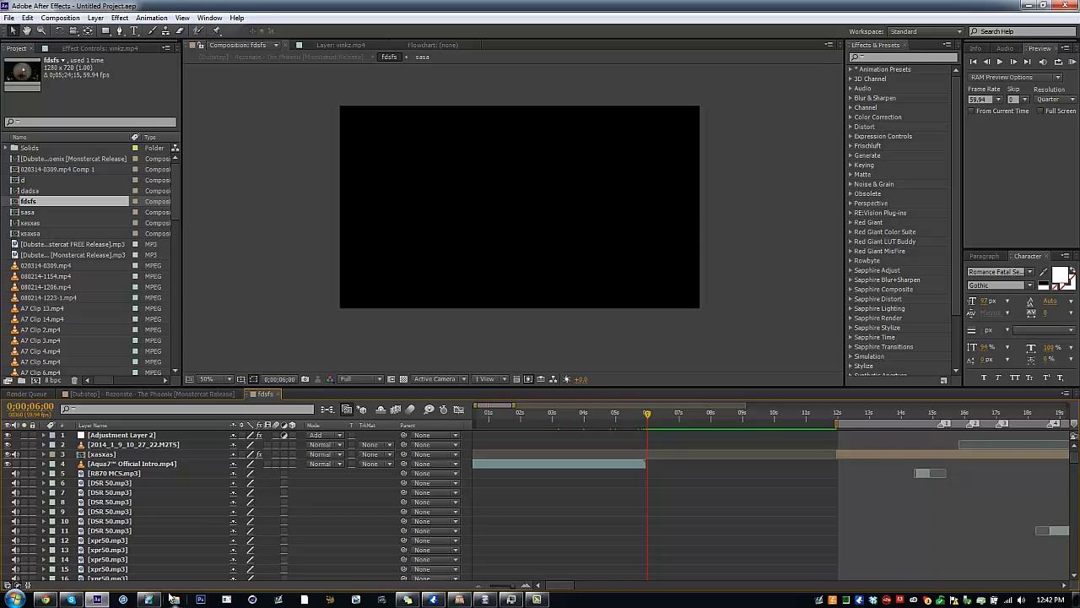
Step: Import the 2014_1_11_12_41_5 clip from Elements (F:) > cines m8 into the Project panel
click(170, 597)
click(372, 149)
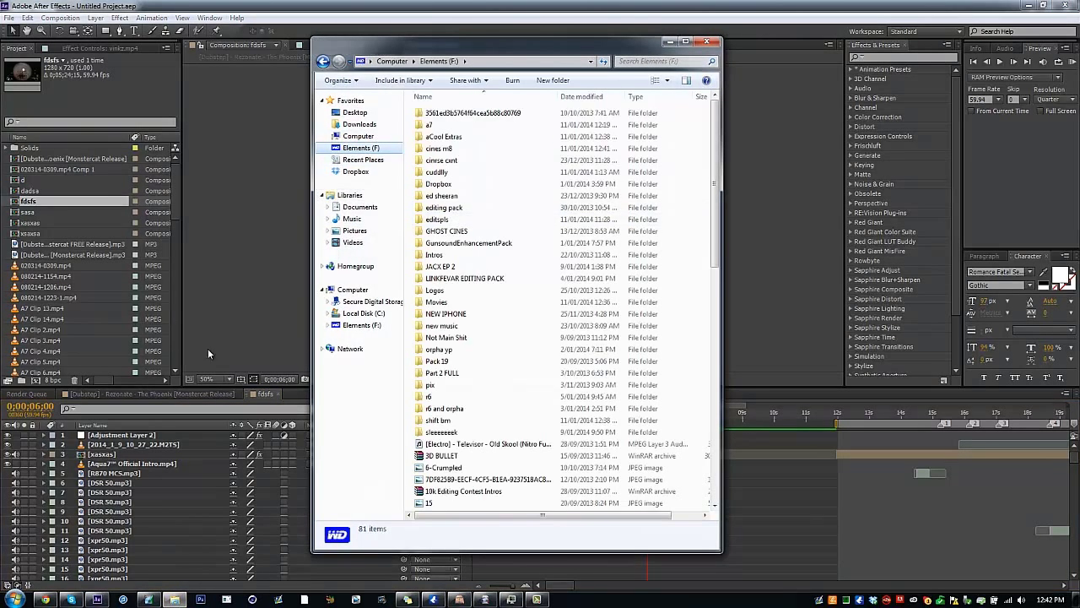
click(459, 151)
double_click(460, 157)
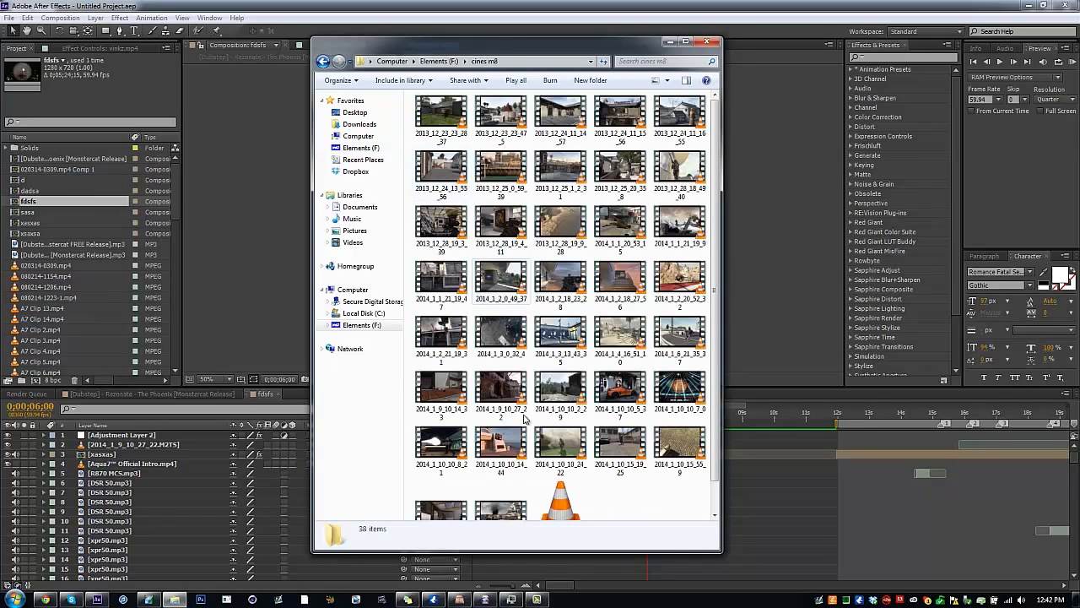
scroll(562, 304, down, 1)
drag(561, 481, 94, 280)
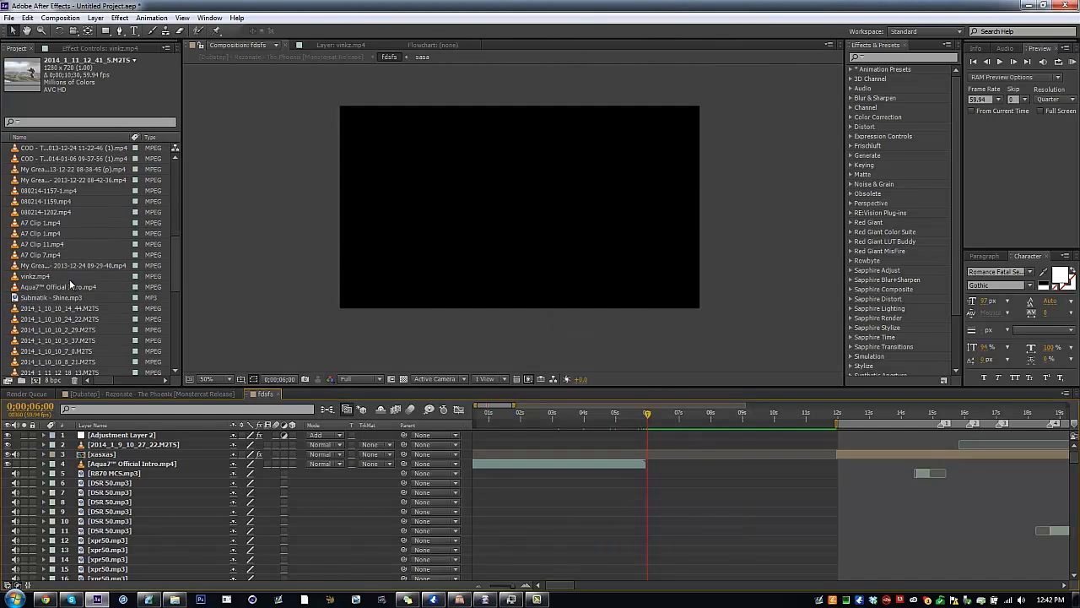
Step: Add 2014_1_11_12_41_5.M2TS to fdsfs as layer 5 and slide it slightly earlier in time
drag(69, 287, 647, 471)
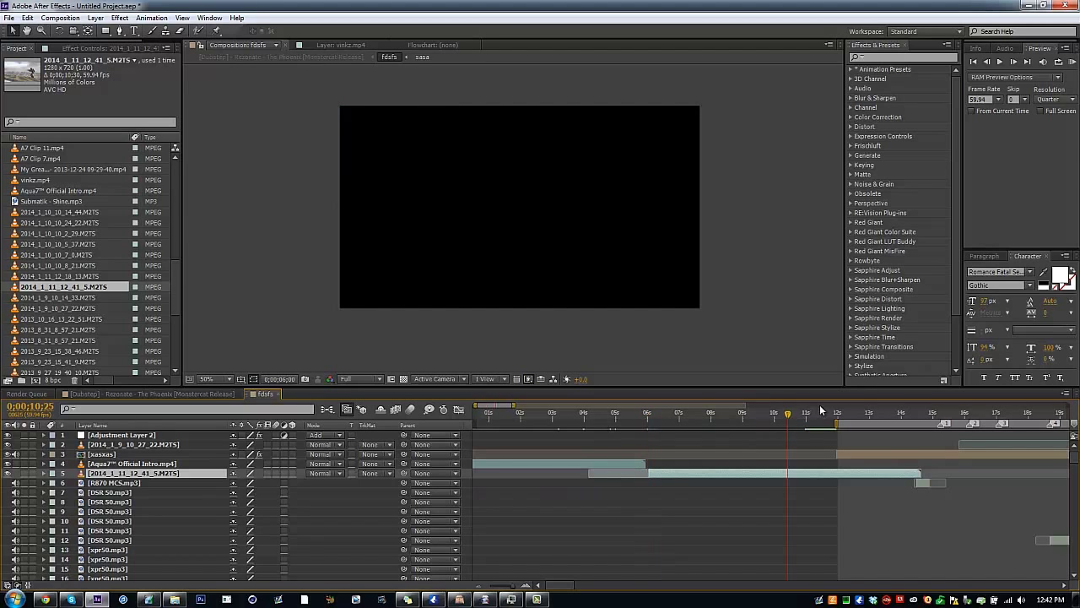
mouse_move(825, 475)
mouse_down()
mouse_move(794, 472)
mouse_move(755, 491)
mouse_move(817, 472)
mouse_up()
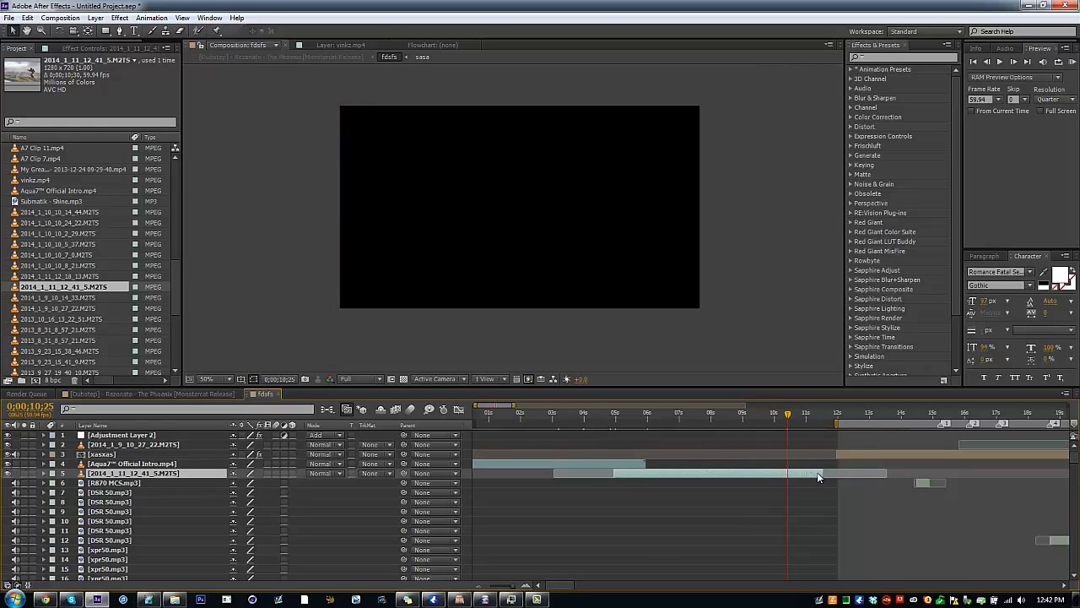
right_click(819, 471)
Step: Pre-compose the gameplay clip layer into a new composition named tracking
click(859, 382)
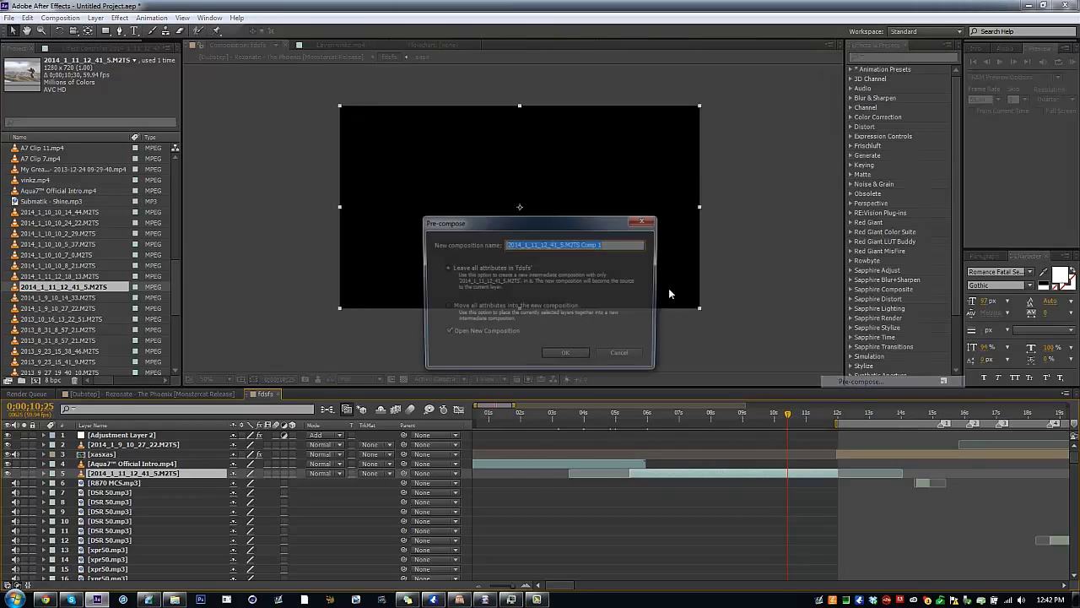
text(tracking)
key(Return)
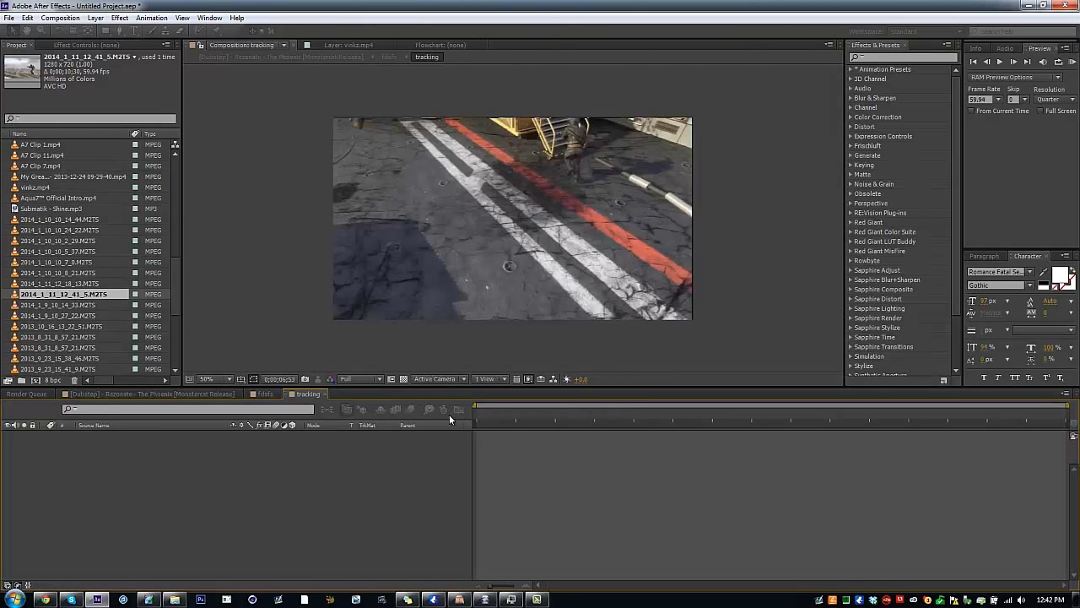
Step: Scrub the tracking timeline to around 2;50, the frame showing the soldier
drag(621, 415, 678, 416)
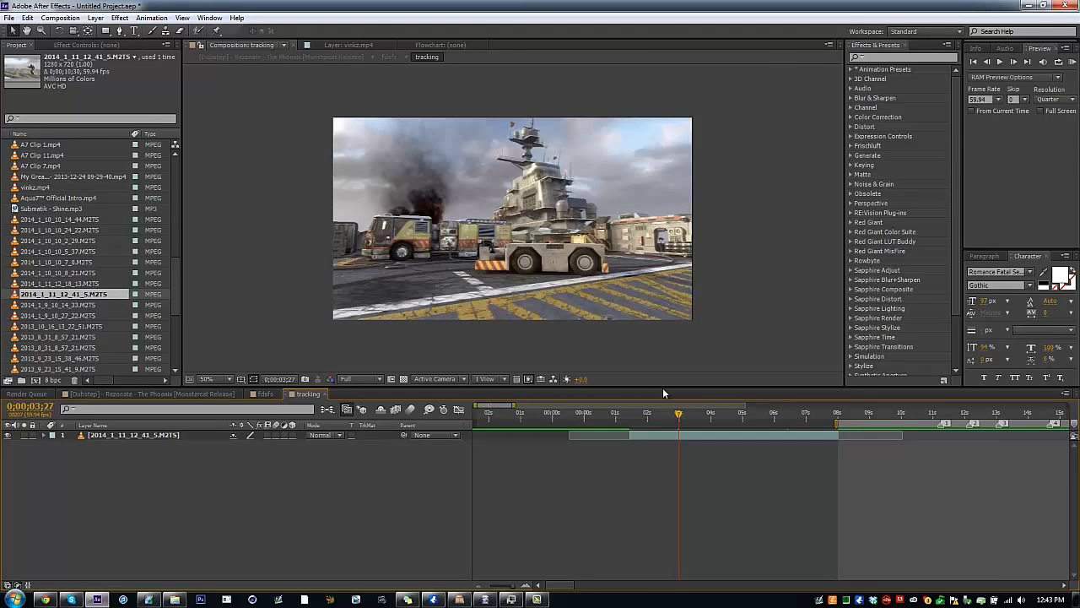
click(660, 416)
drag(660, 416, 657, 414)
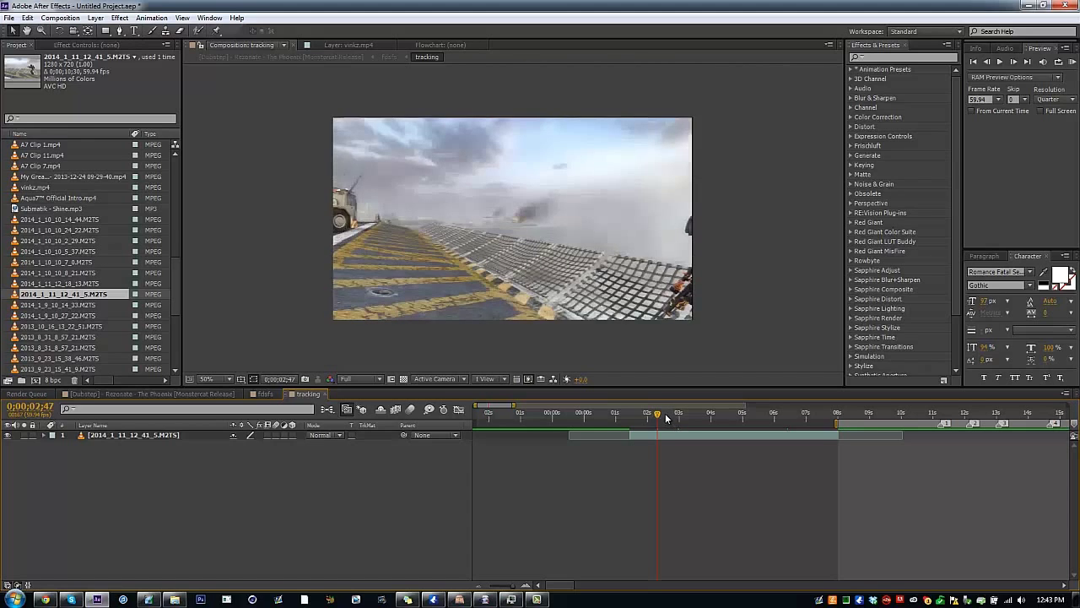
Step: Duplicate the clip twice, trimming pieces to meet at the playhead, advancing toward 6 seconds
click(653, 437)
key(ctrl+d)
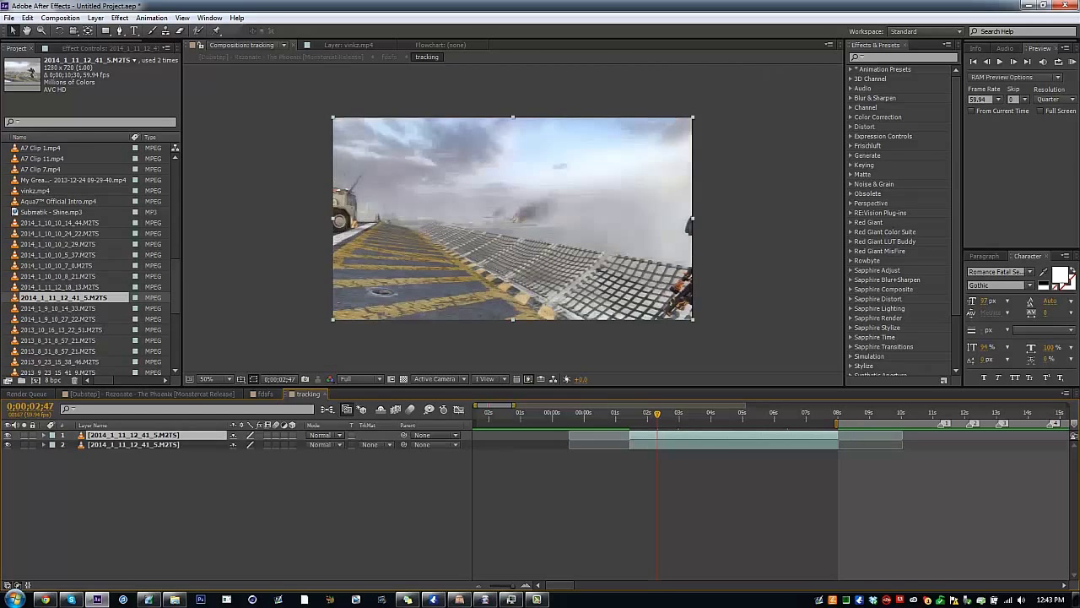
drag(838, 444, 673, 454)
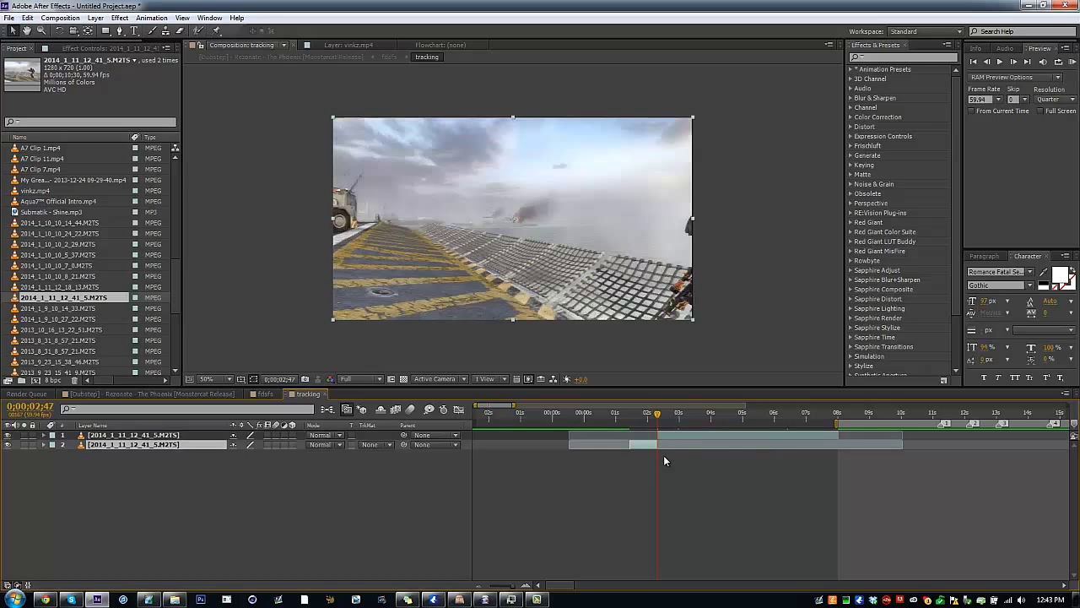
drag(660, 417, 728, 413)
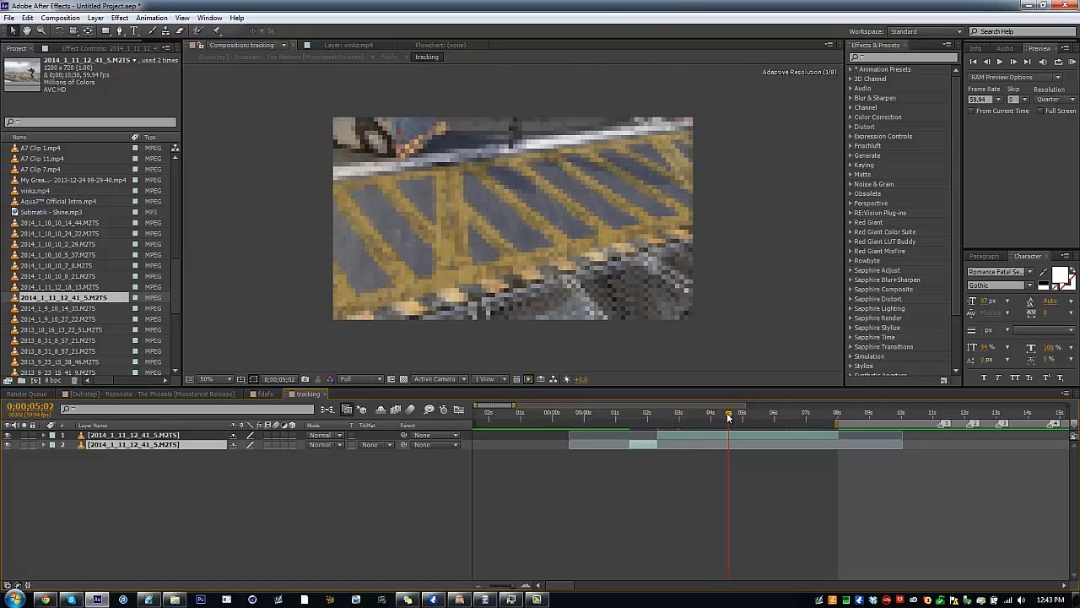
click(766, 435)
key(ctrl+d)
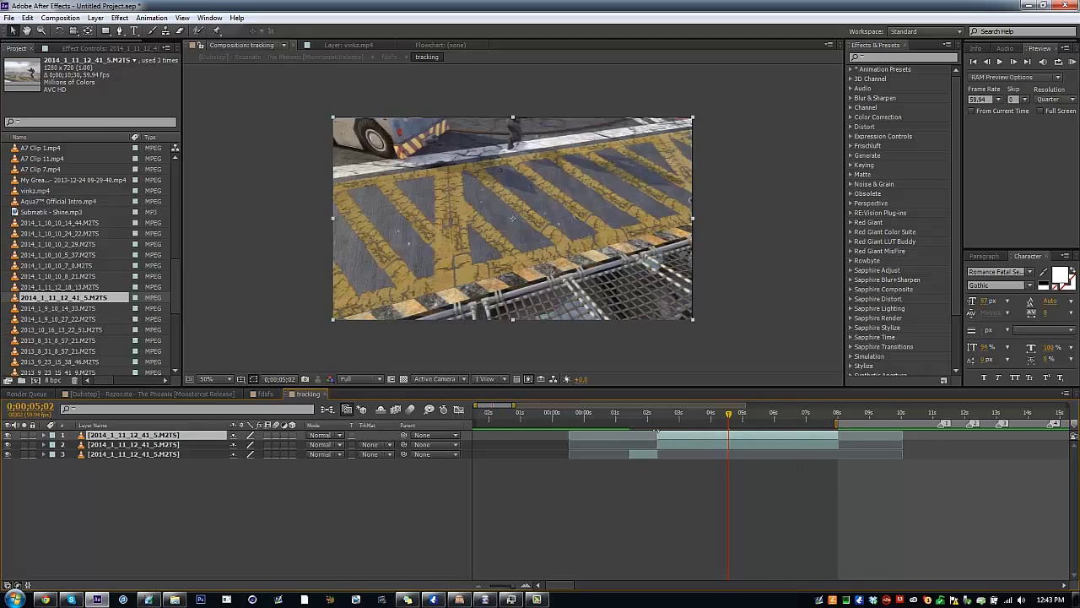
drag(657, 434, 728, 433)
drag(835, 444, 743, 458)
drag(727, 418, 792, 422)
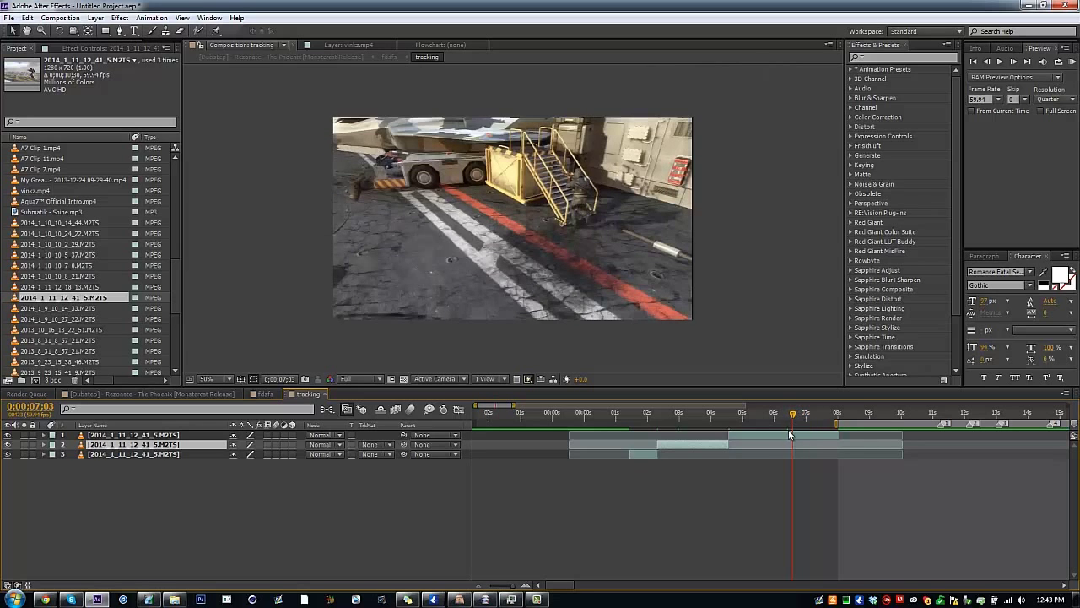
Step: Duplicate and split the top pieces at later times with Ctrl+Shift+D, yielding six pieces
click(745, 431)
key(ctrl+d)
key(ctrl+shift+d)
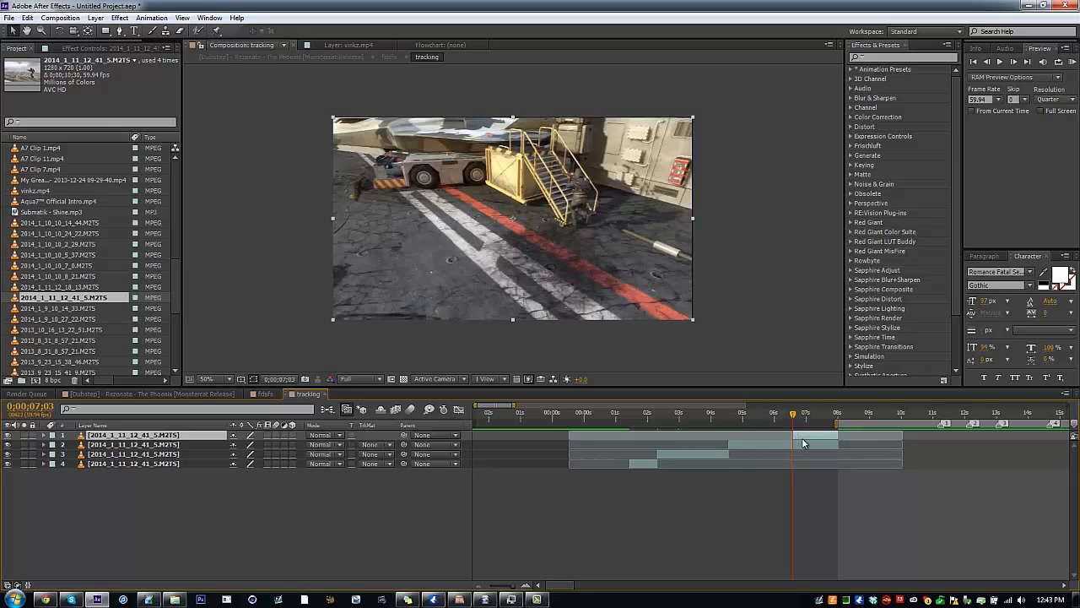
drag(698, 422, 818, 420)
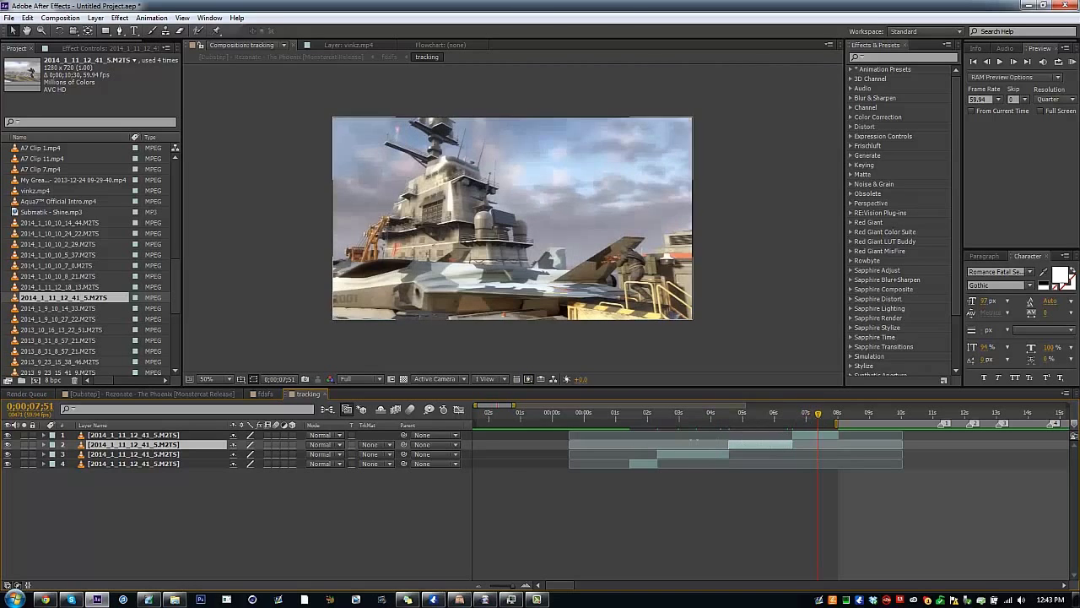
click(696, 455)
key(ctrl+shift+d)
key(ctrl+shift+d)
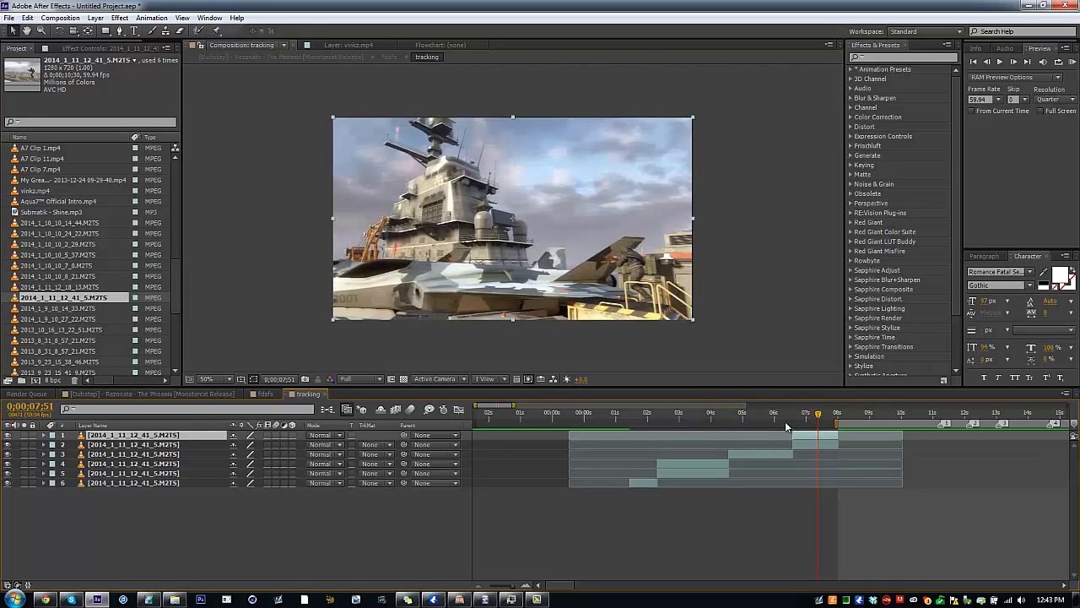
click(696, 465)
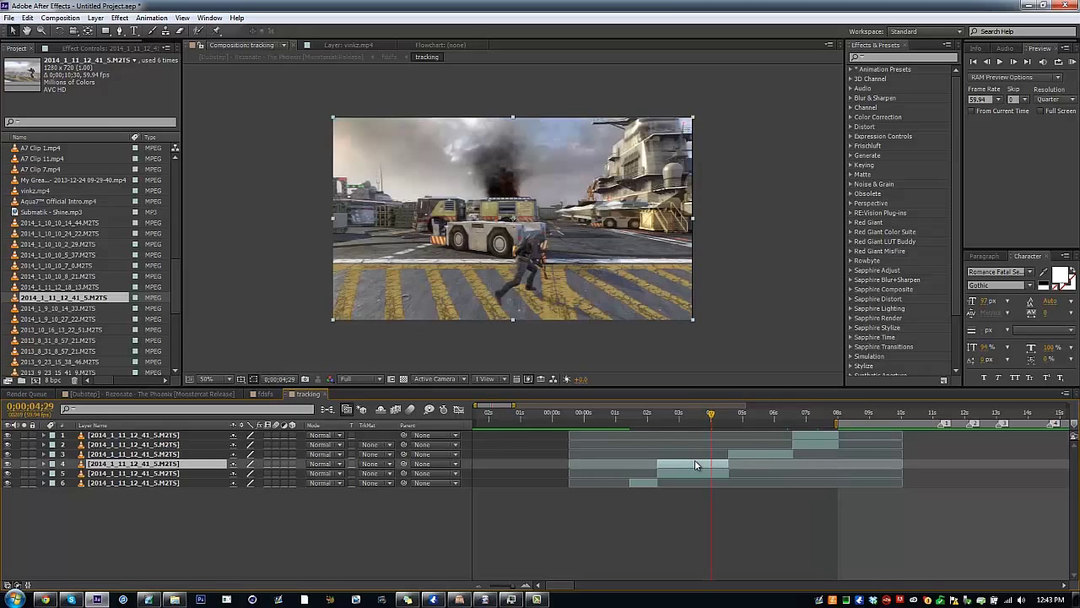
Step: Apply Track Camera to the fourth and top clip pieces, then select layer 5 at 3;34
right_click(696, 465)
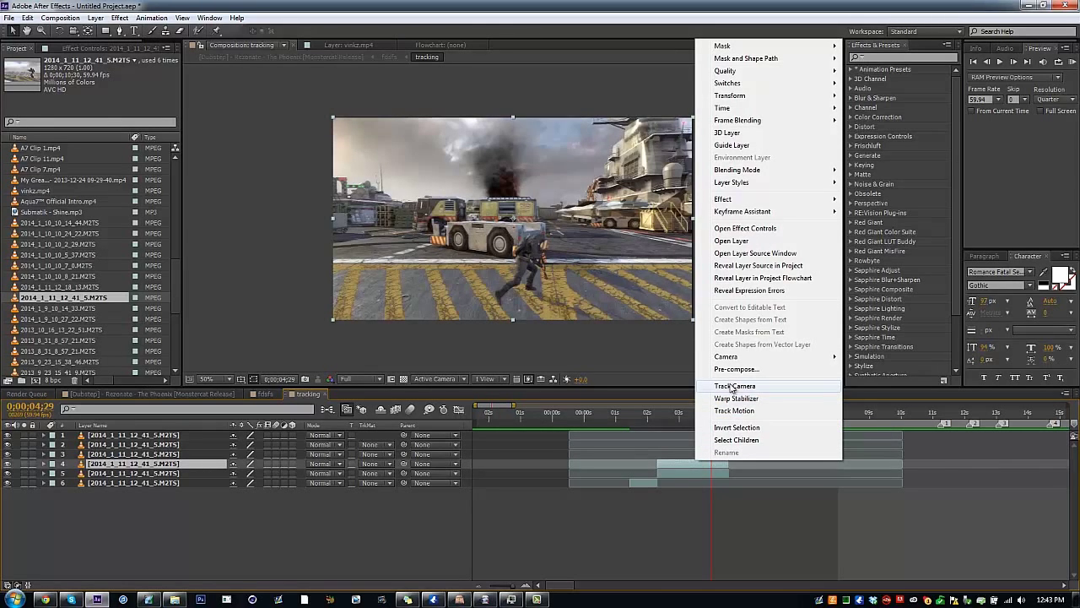
click(734, 386)
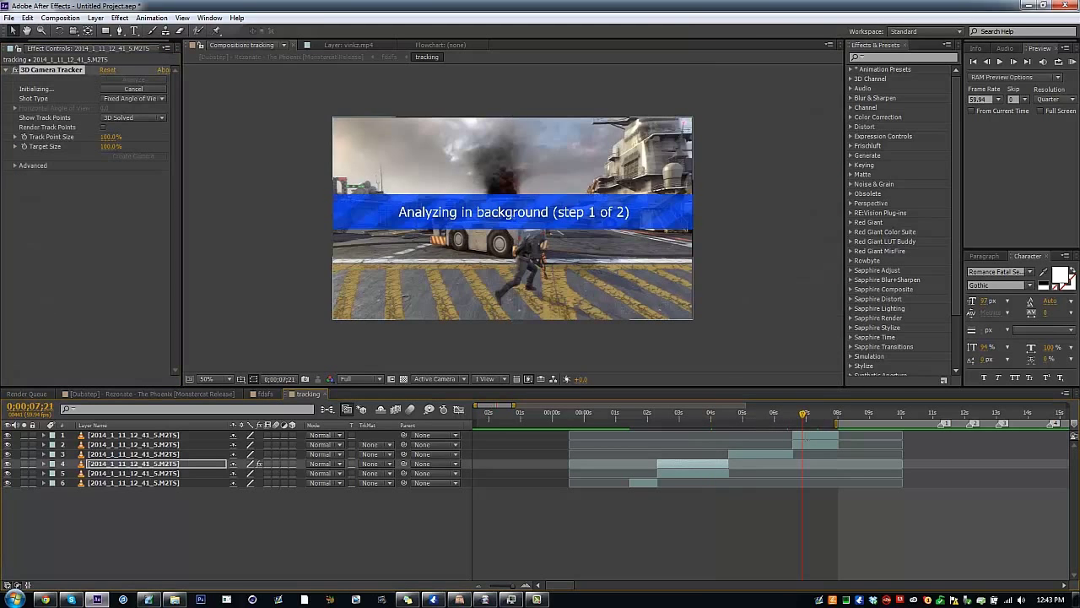
right_click(808, 437)
click(852, 359)
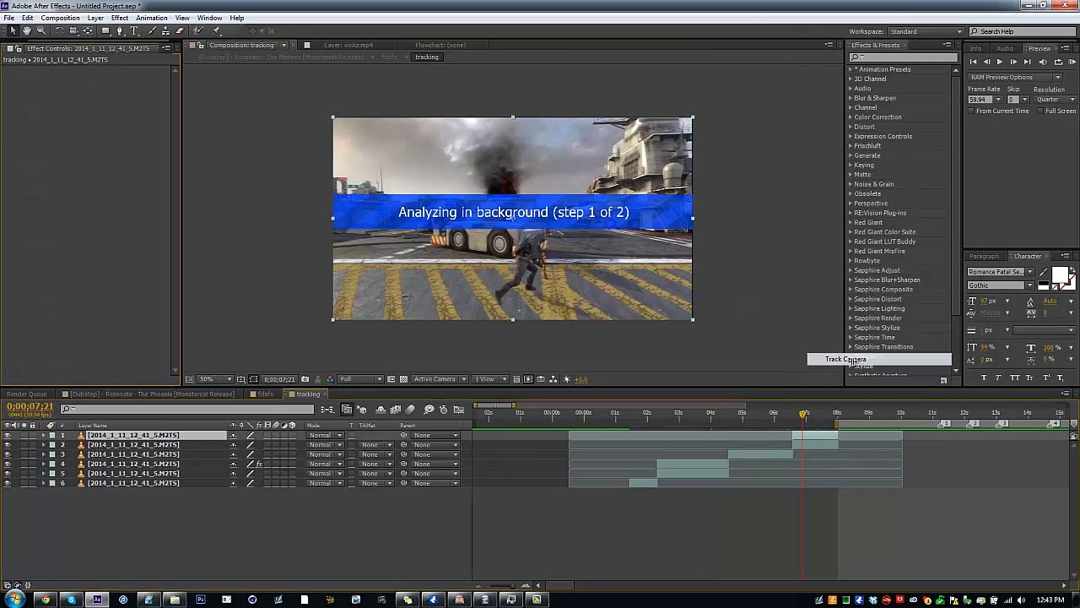
click(682, 413)
click(684, 468)
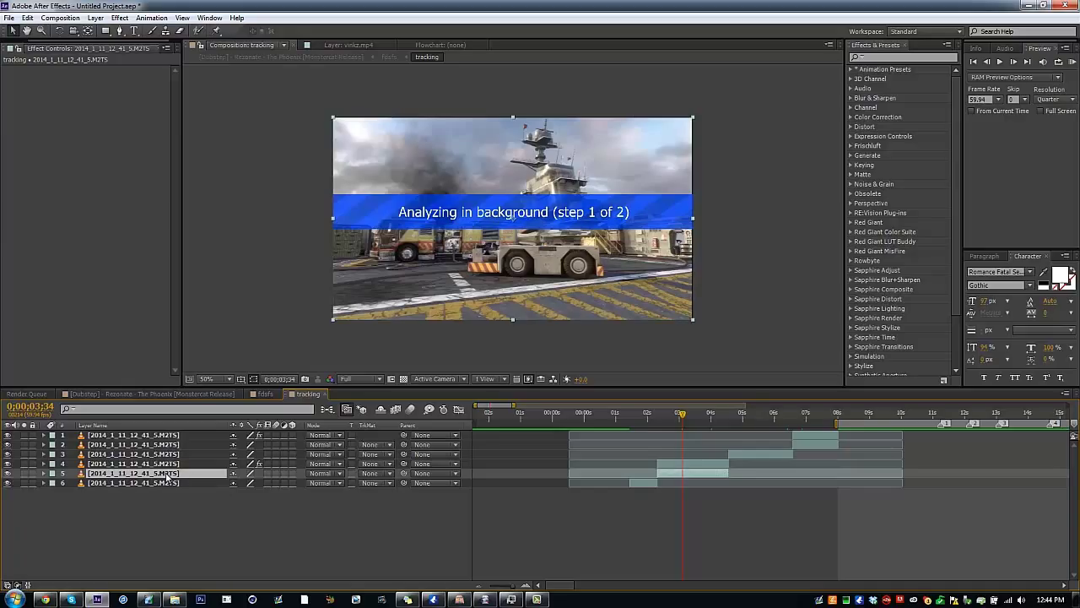
Step: Rename the fifth clip layer to reflection1
key(Return)
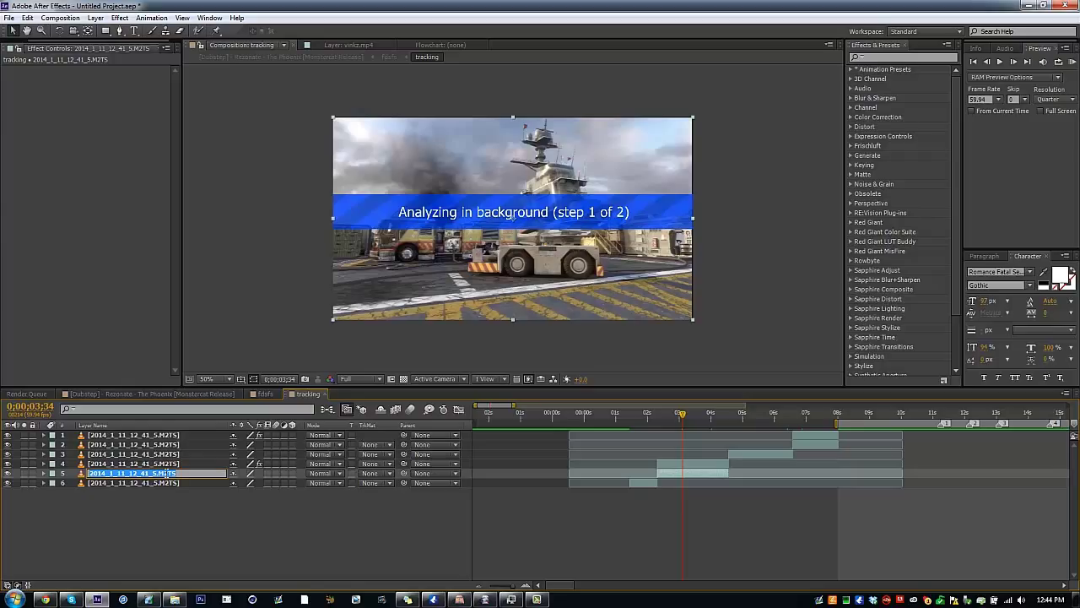
text(ref)
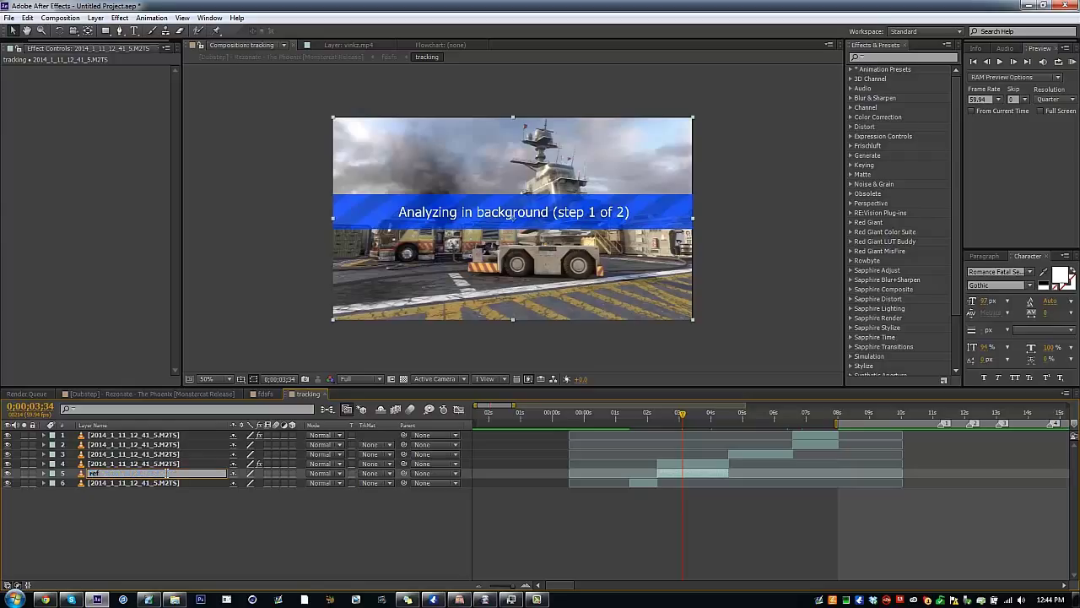
text(lection1)
key(Return)
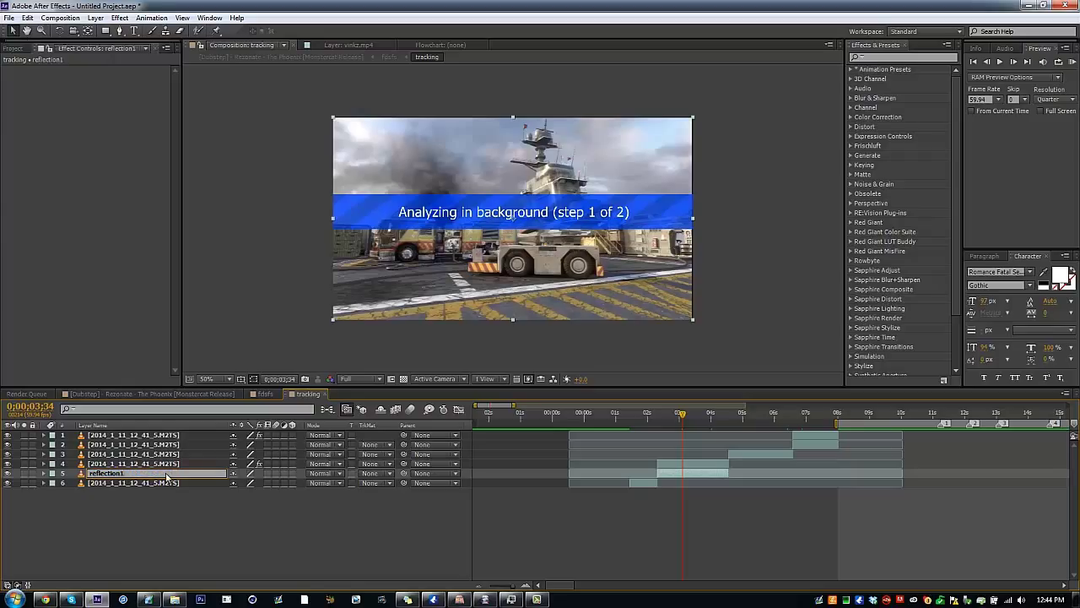
Step: Rename the second clip layer to refelection2
click(810, 447)
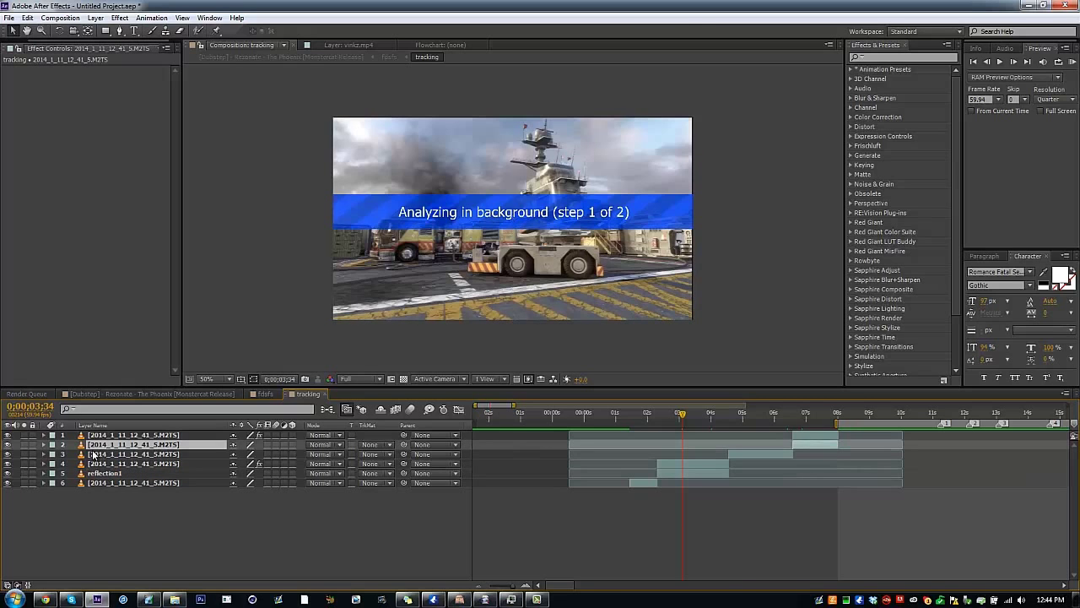
key(Return)
text(refelection2)
key(Return)
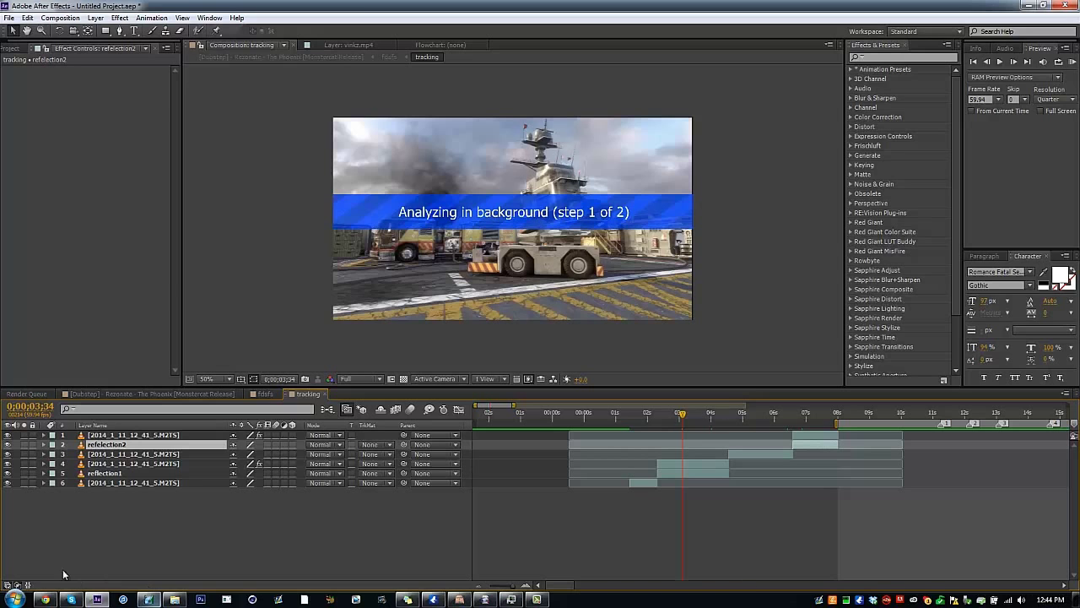
Step: Add a comp-sized black solid, Black Solid 6, to the tracking composition
click(11, 49)
right_click(60, 525)
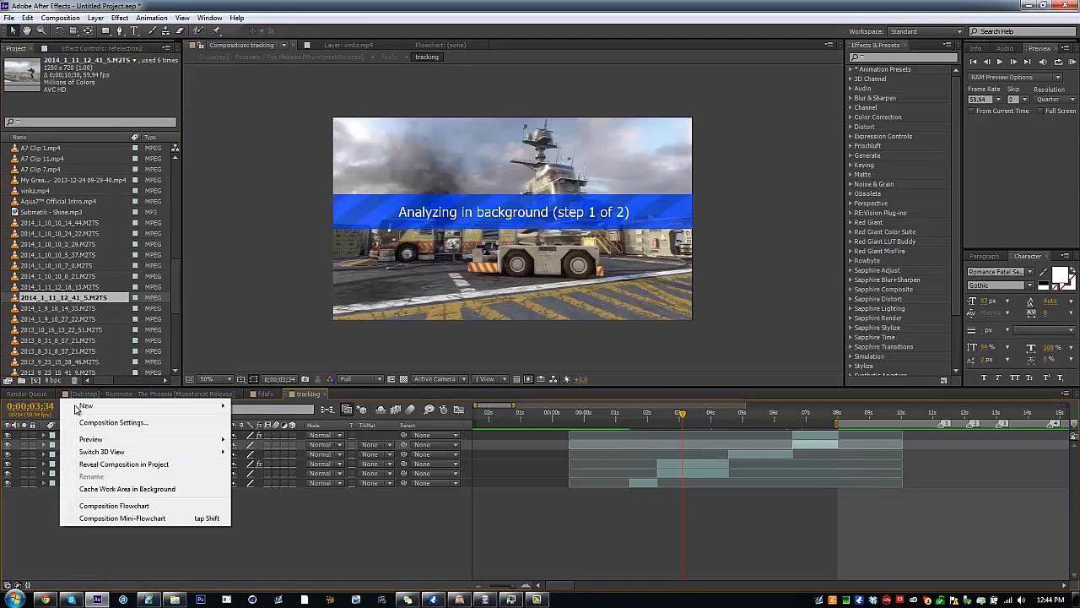
mouse_move(126, 405)
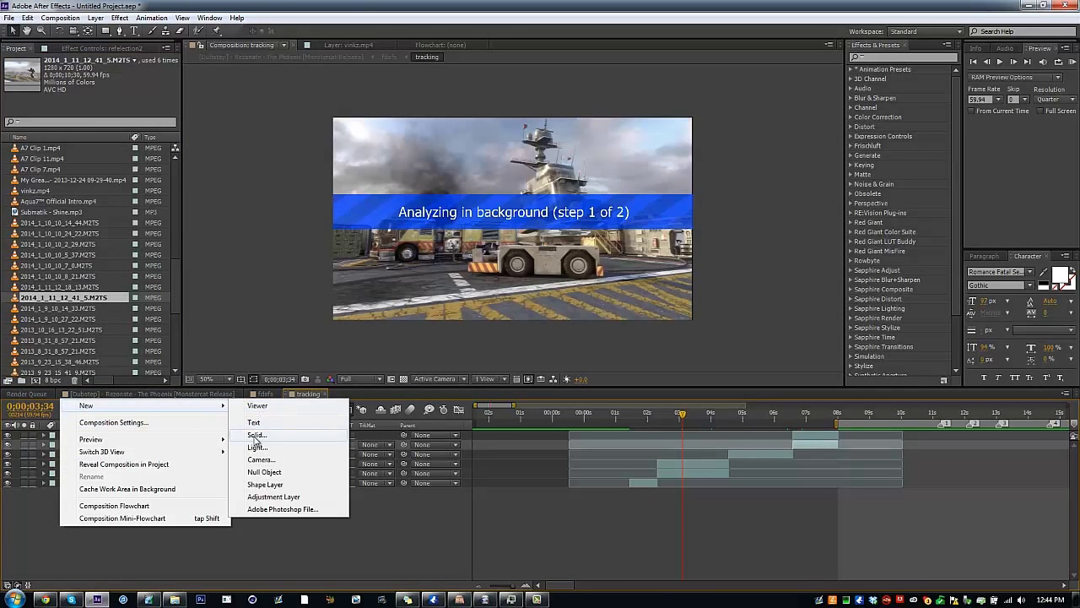
click(270, 417)
click(531, 331)
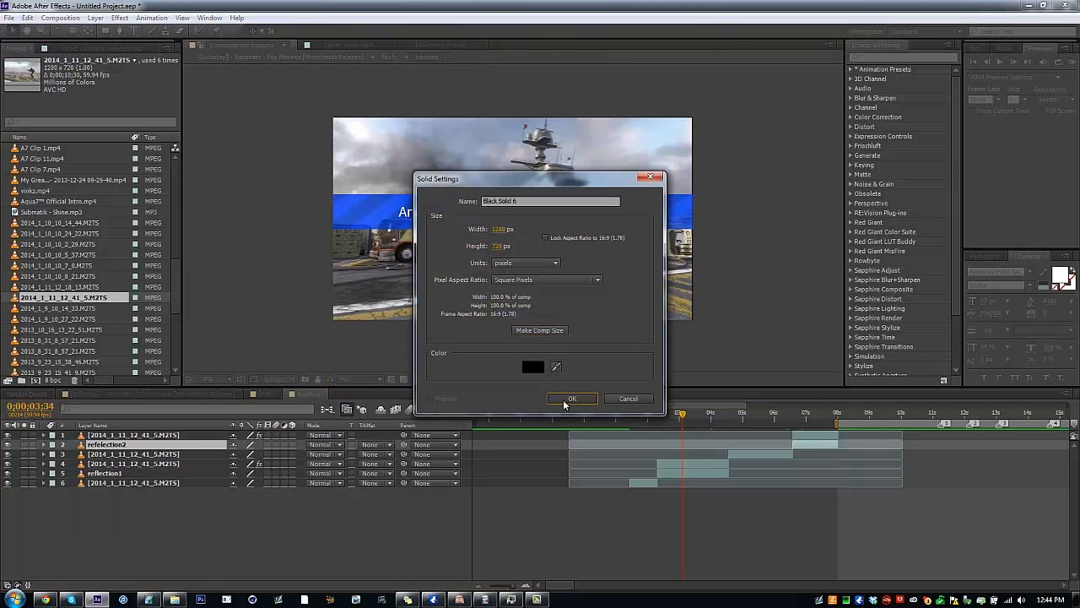
click(569, 399)
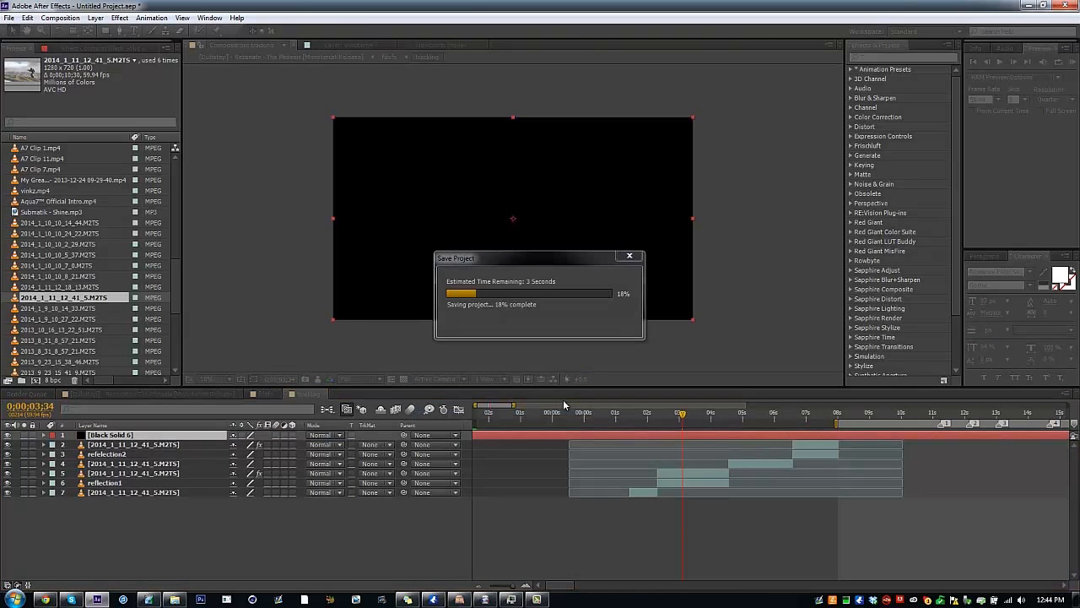
Step: Find the Element effect in Effects & Presets and apply it to Black Solid 6
click(903, 57)
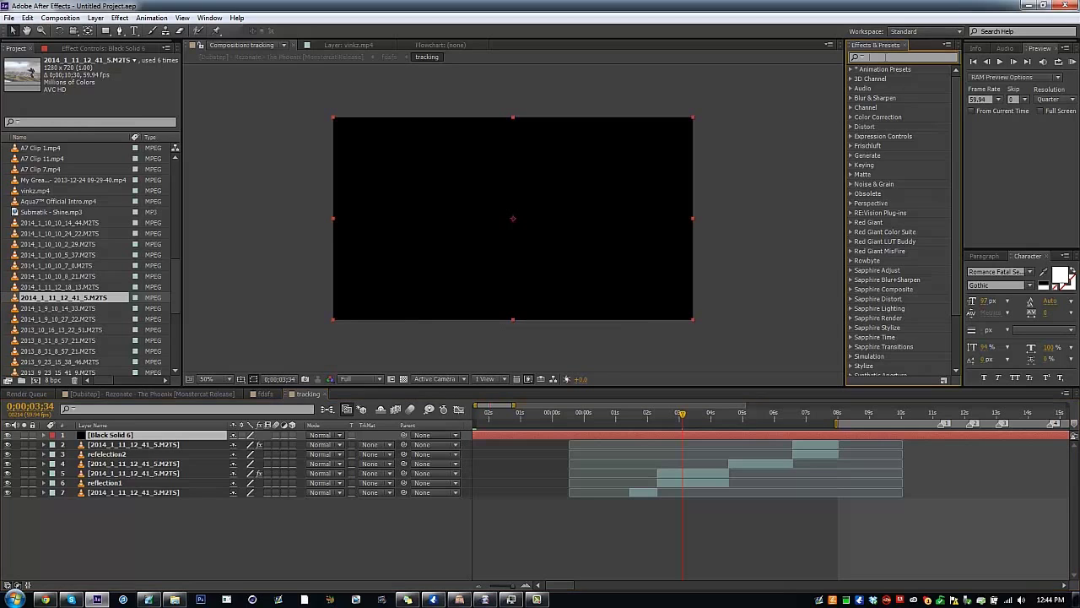
text(element)
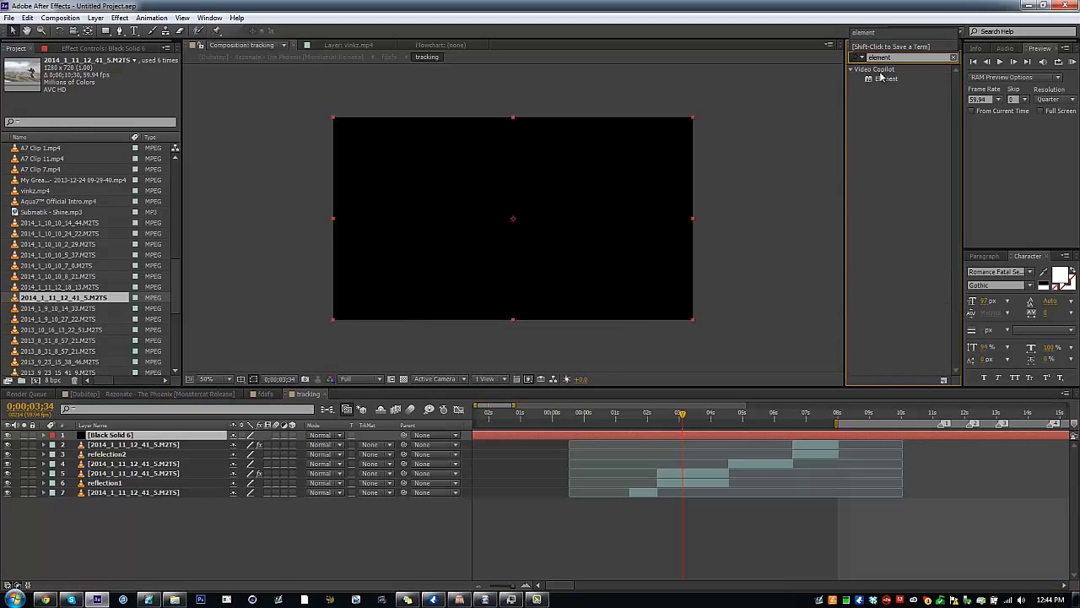
drag(883, 81, 688, 435)
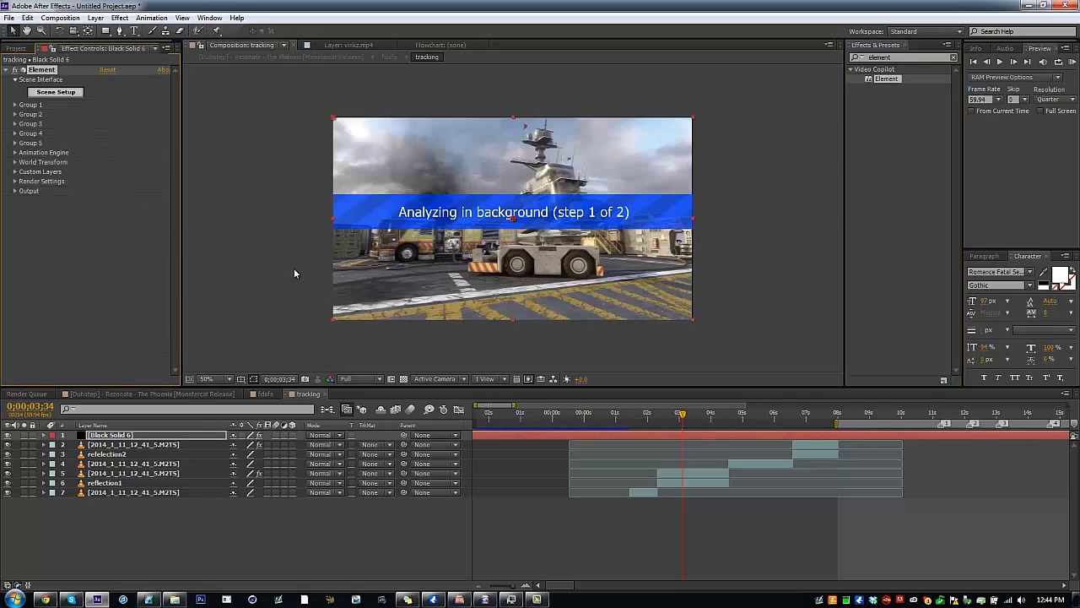
Step: In the zips folder, delete the old Element 3d fullx folder
click(1029, 5)
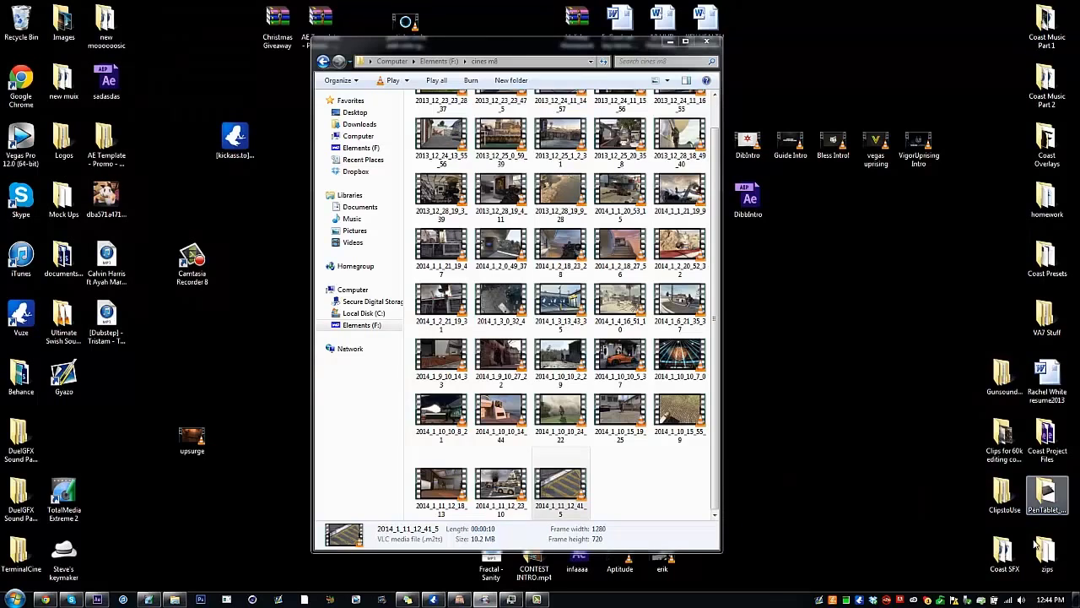
double_click(1041, 549)
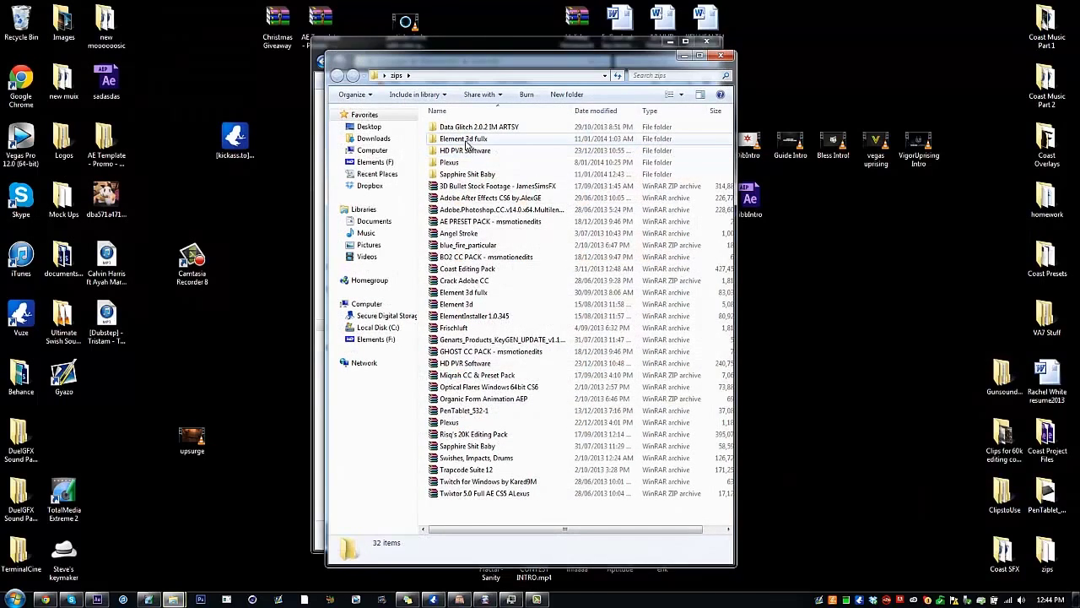
double_click(462, 141)
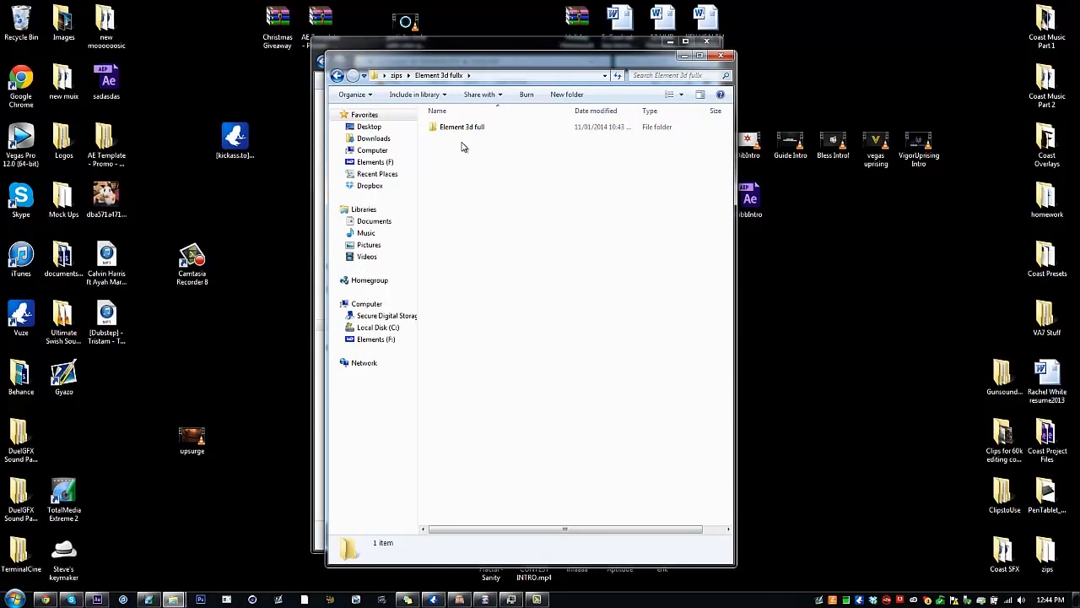
key(BackSpace)
key(Delete)
key(Return)
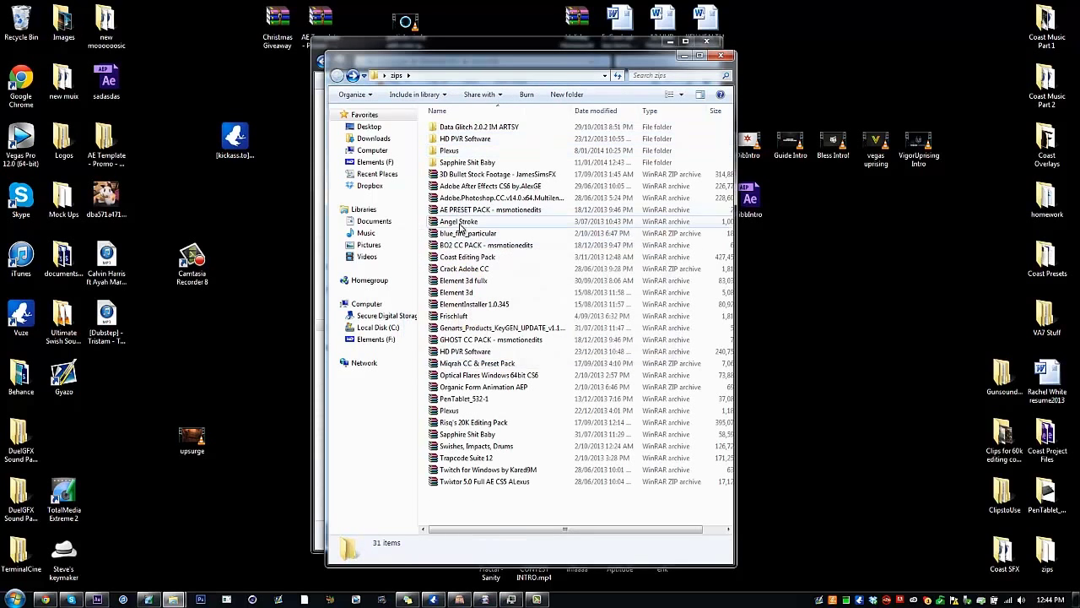
Step: Extract the archive to Element 3d fullx\, open Element 3d full, and open a Computer window
right_click(470, 285)
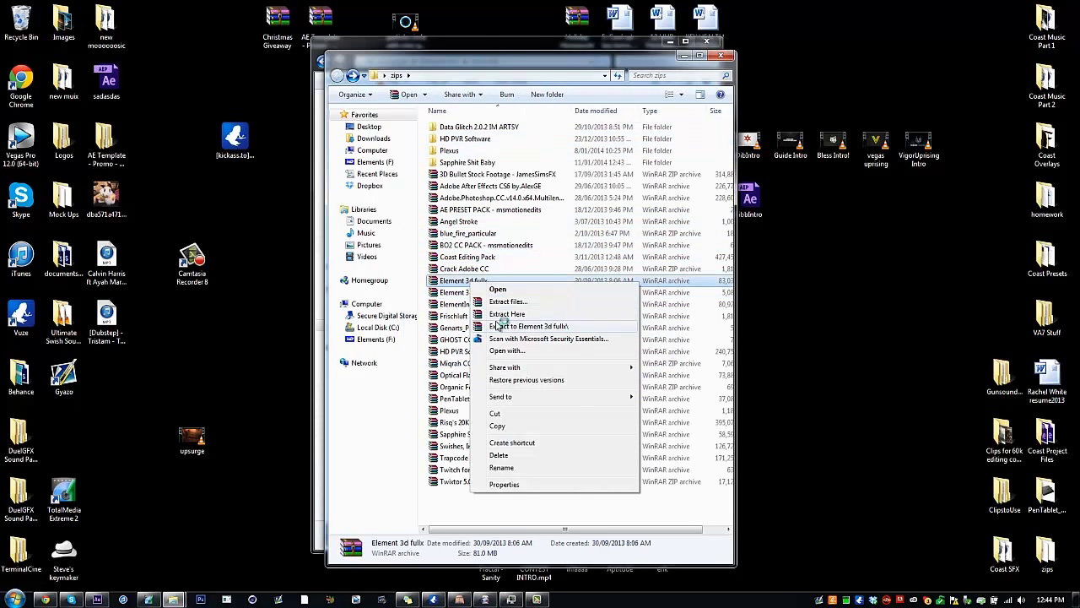
click(503, 324)
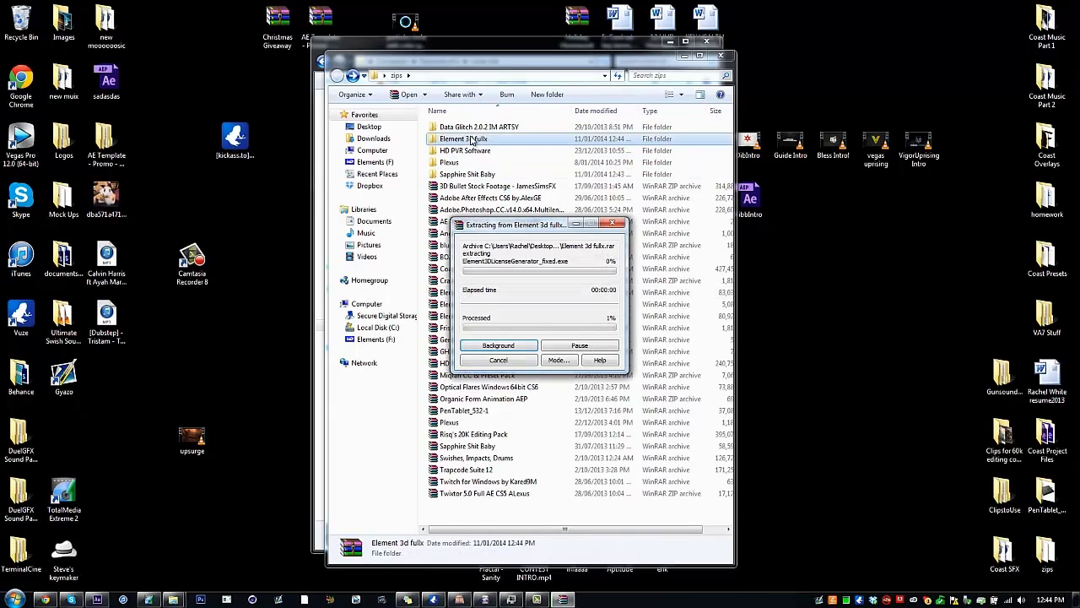
double_click(473, 139)
double_click(470, 128)
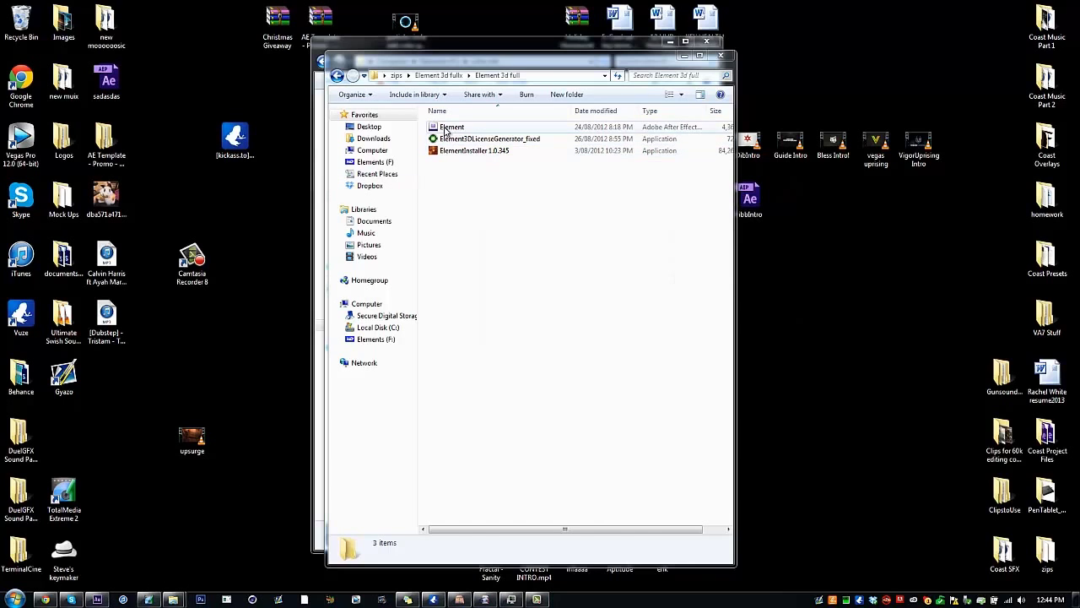
click(445, 130)
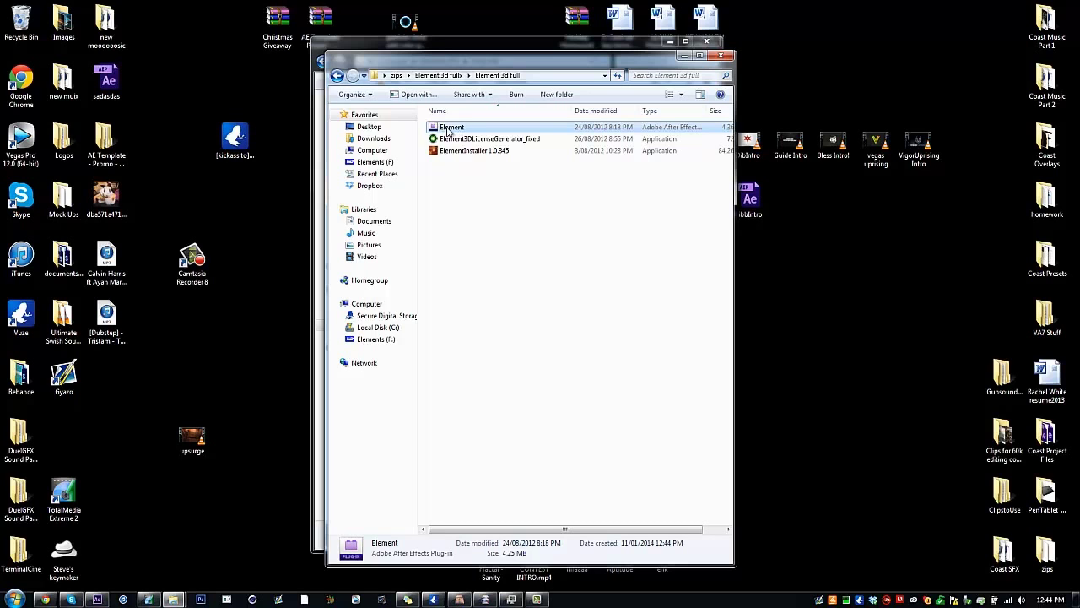
click(15, 599)
click(182, 413)
drag(556, 87, 734, 71)
double_click(692, 131)
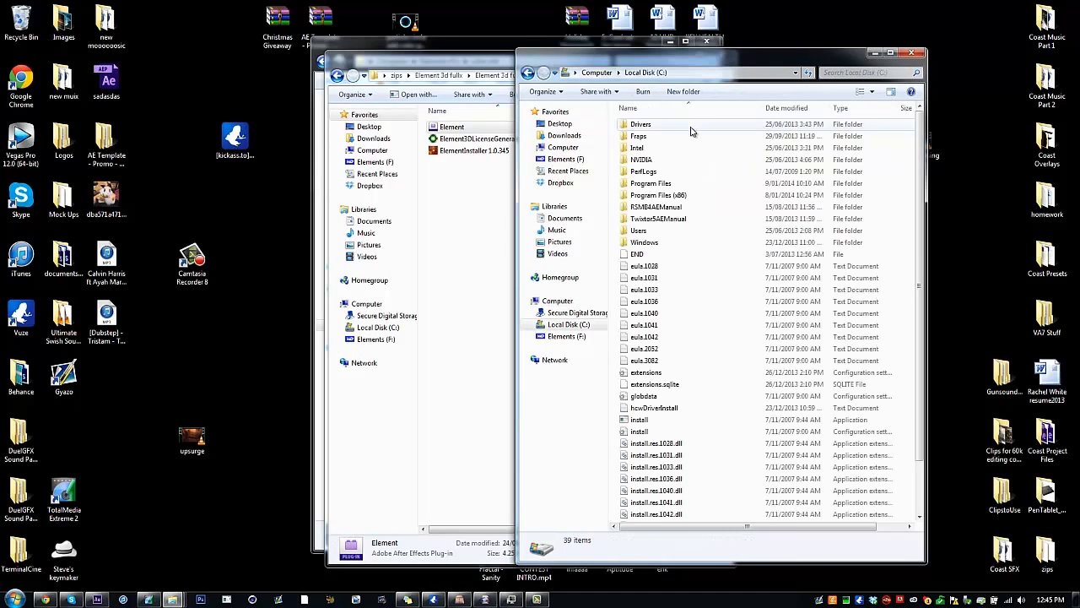
double_click(675, 184)
double_click(663, 125)
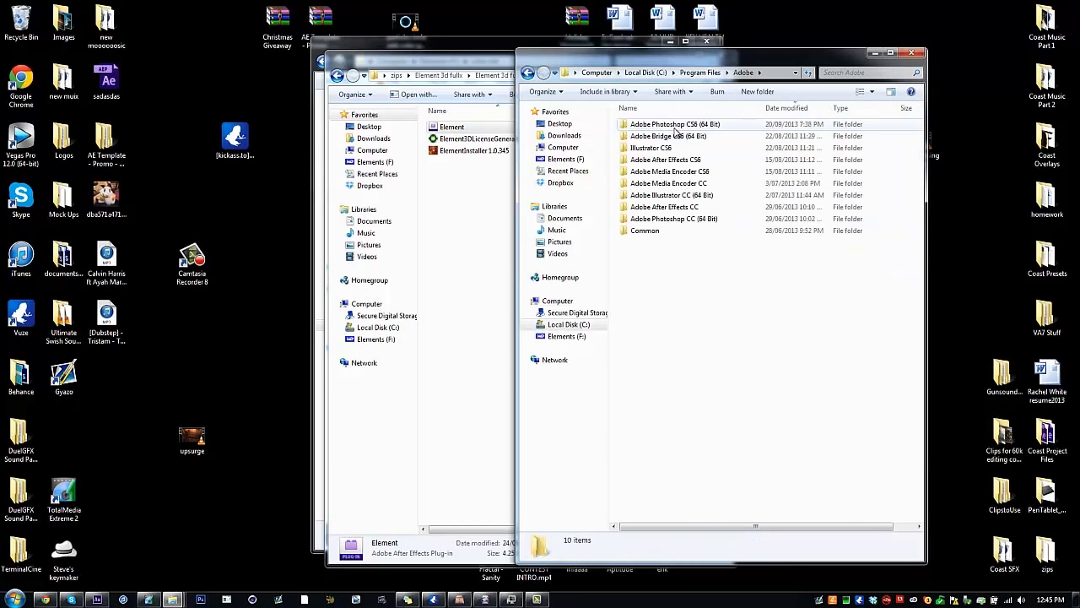
double_click(670, 160)
double_click(649, 147)
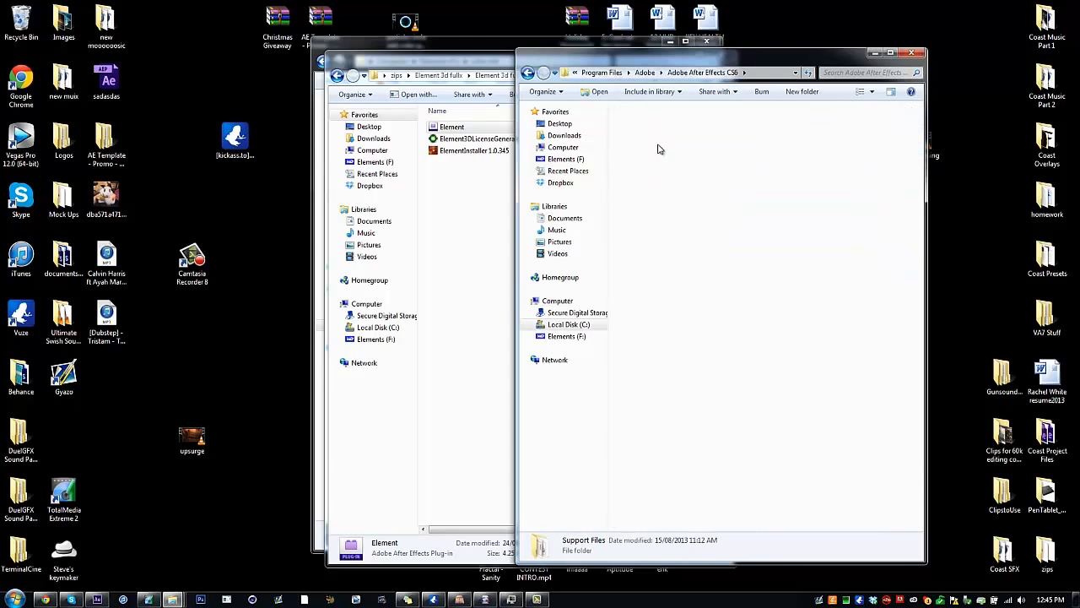
double_click(645, 255)
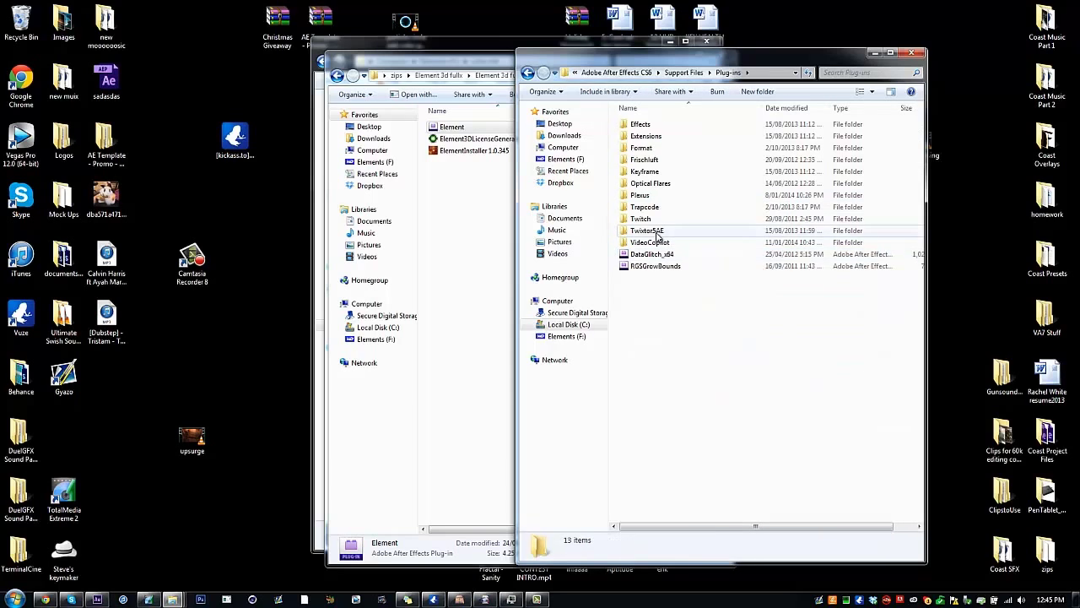
double_click(651, 242)
drag(452, 126, 709, 150)
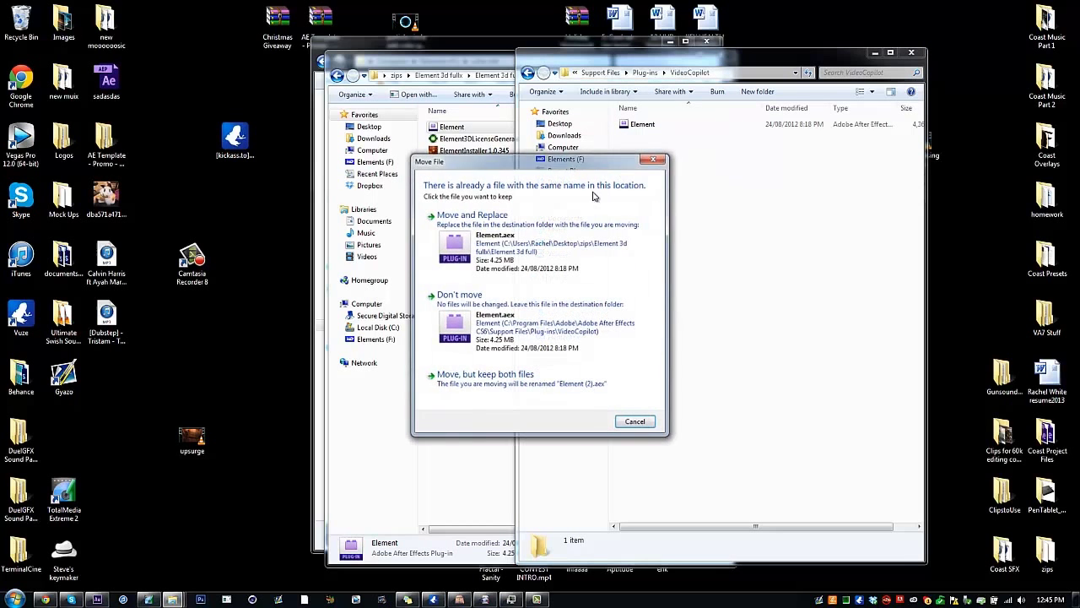
click(663, 159)
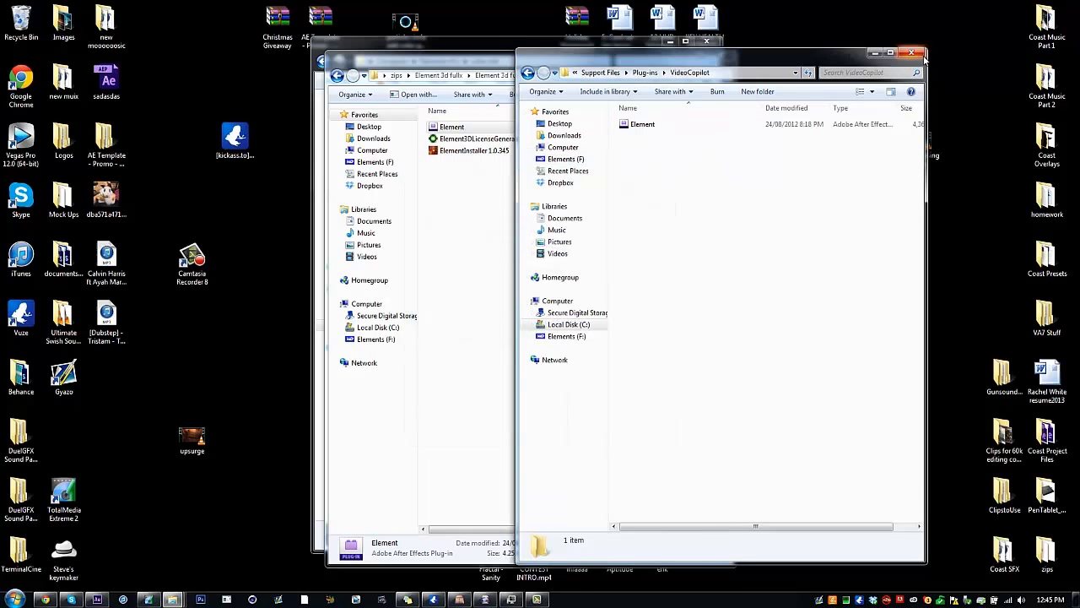
click(911, 53)
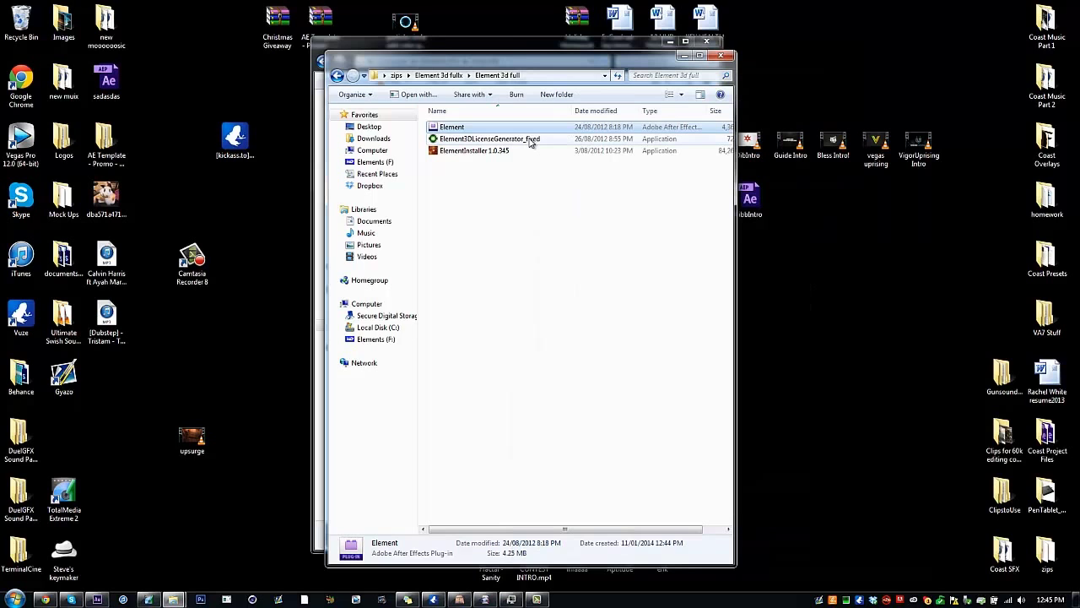
Step: Run Element3DLicenseGenerator_fixed, then create a tracker camera from the layer 5 clip's solved track
double_click(457, 141)
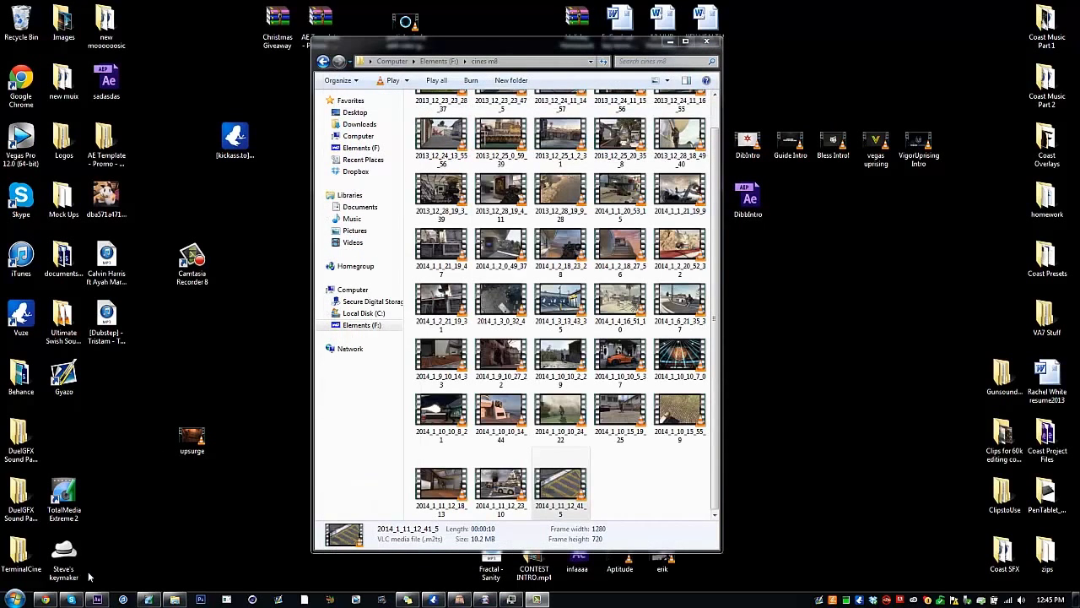
click(96, 599)
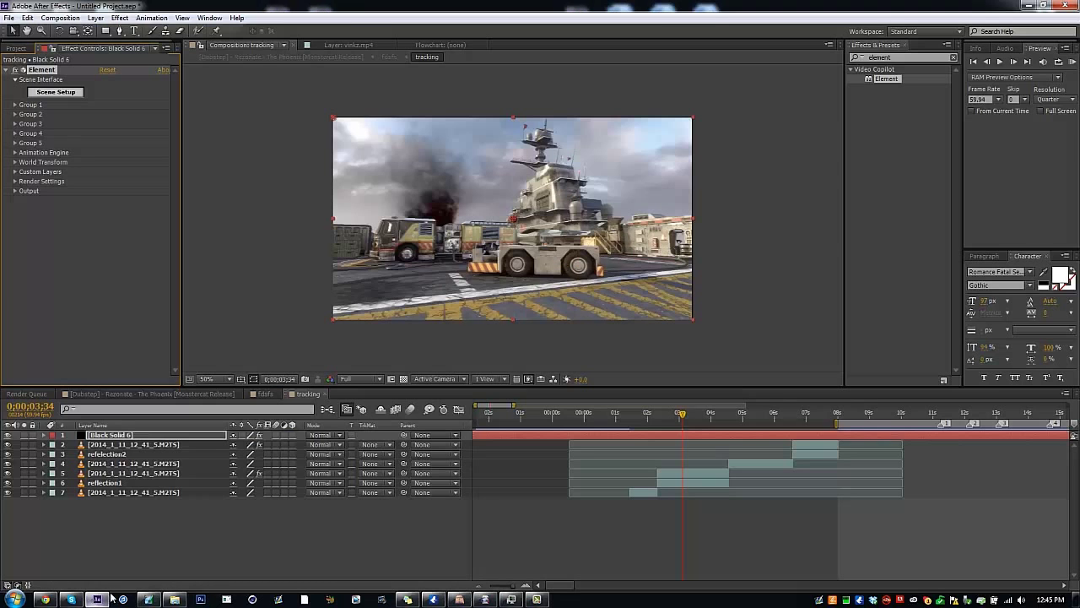
click(659, 472)
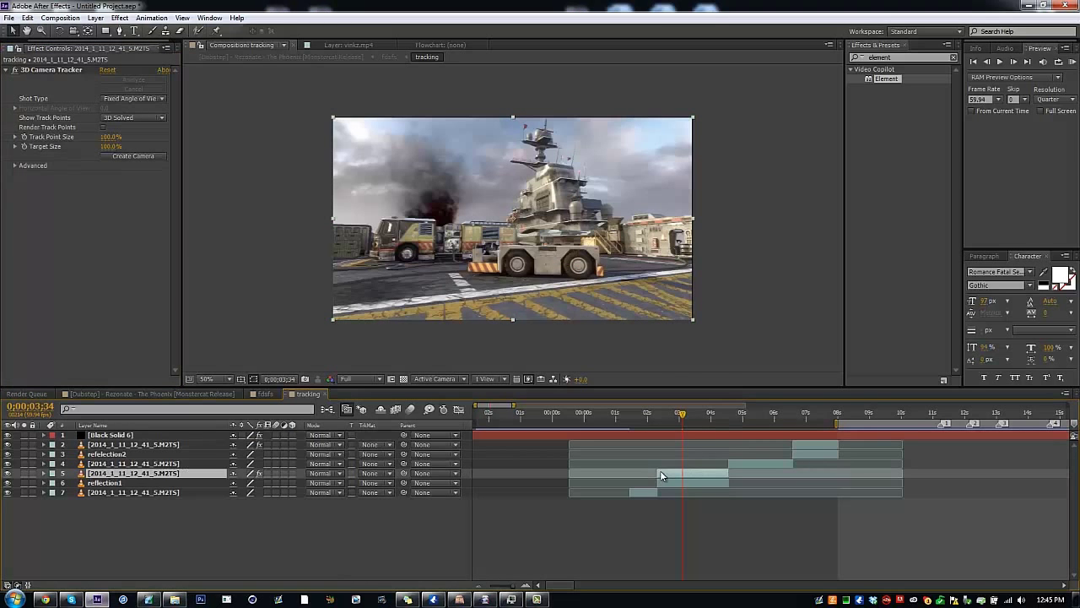
click(823, 415)
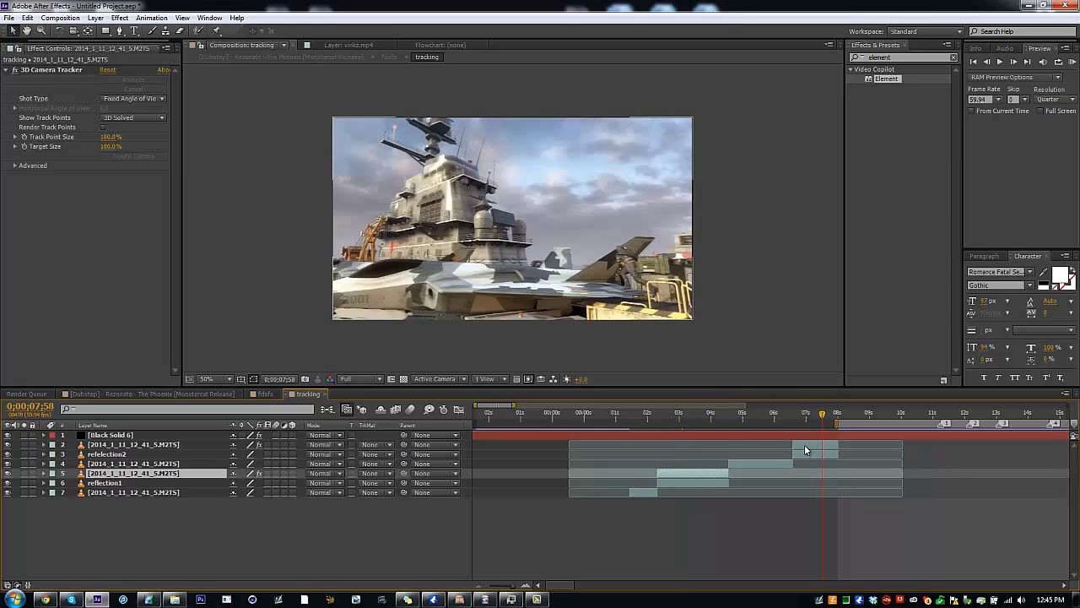
click(804, 443)
click(703, 415)
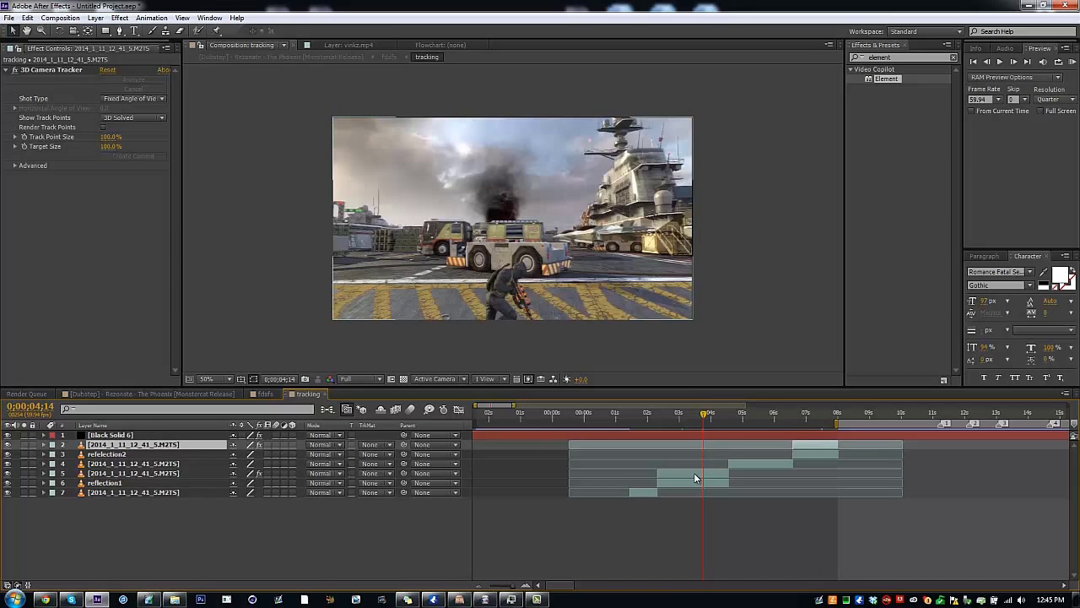
click(693, 475)
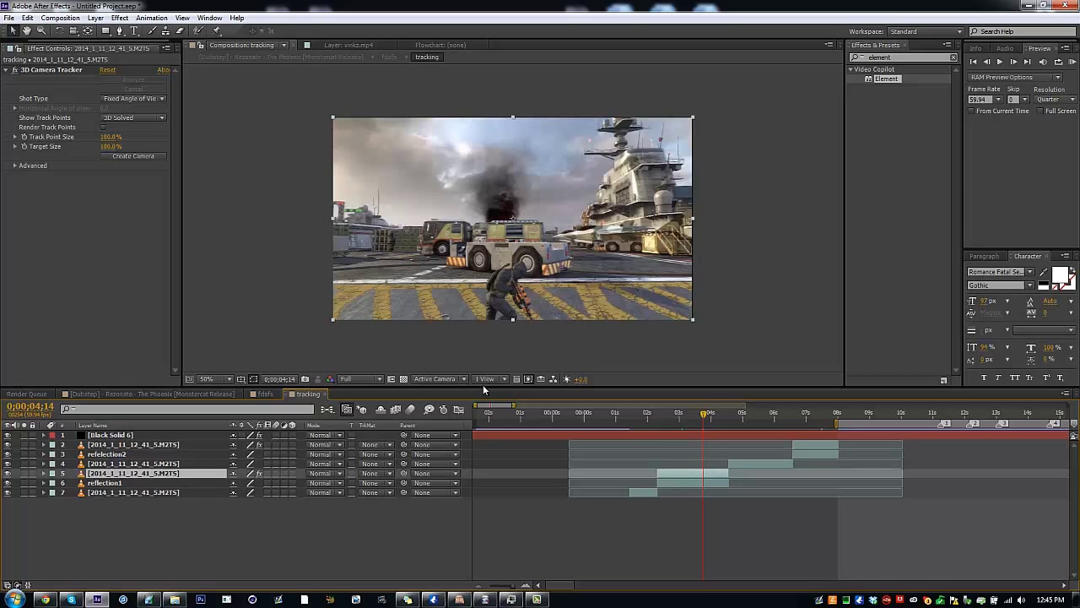
click(142, 156)
Step: Create a second tracker camera from the layer 3 clip and move Black Solid 6 to the top
click(802, 413)
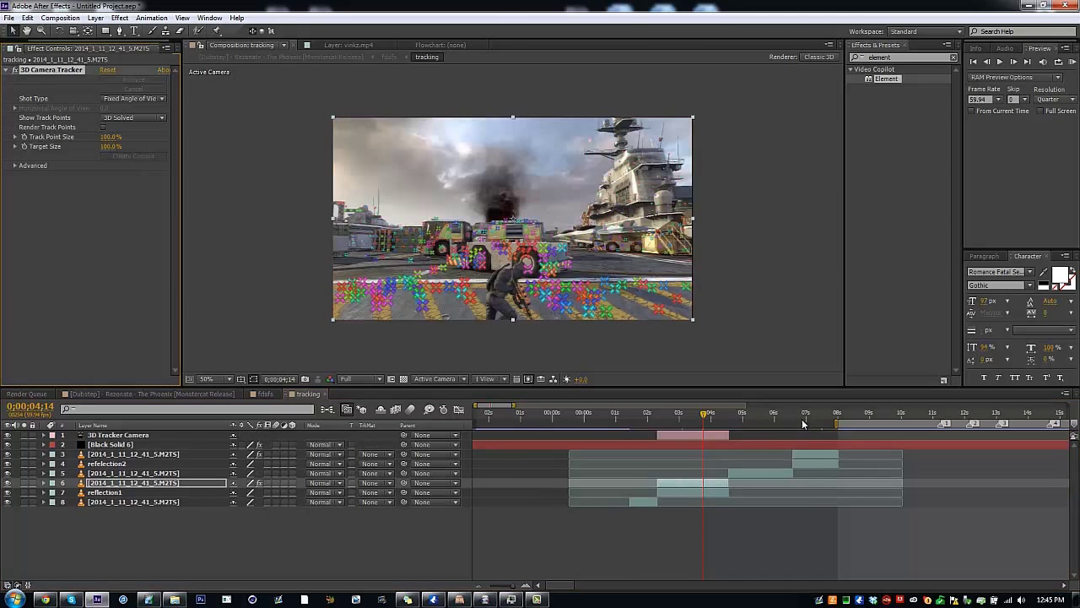
click(817, 455)
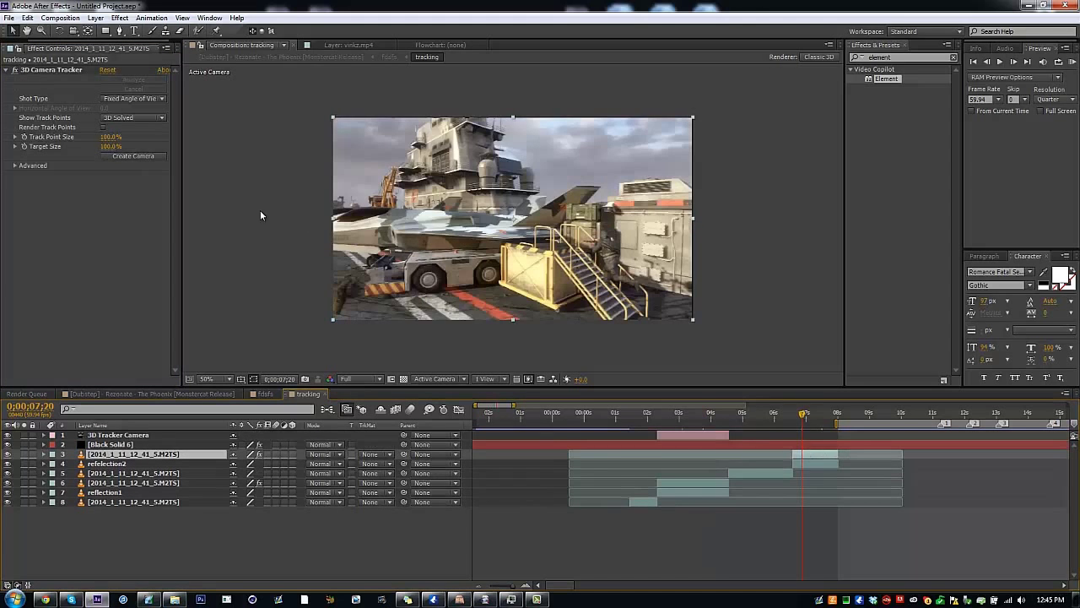
click(133, 156)
drag(128, 454, 127, 432)
Step: Duplicate Black Solid 6 and cut its out-point short near 0;00;05;51
click(756, 415)
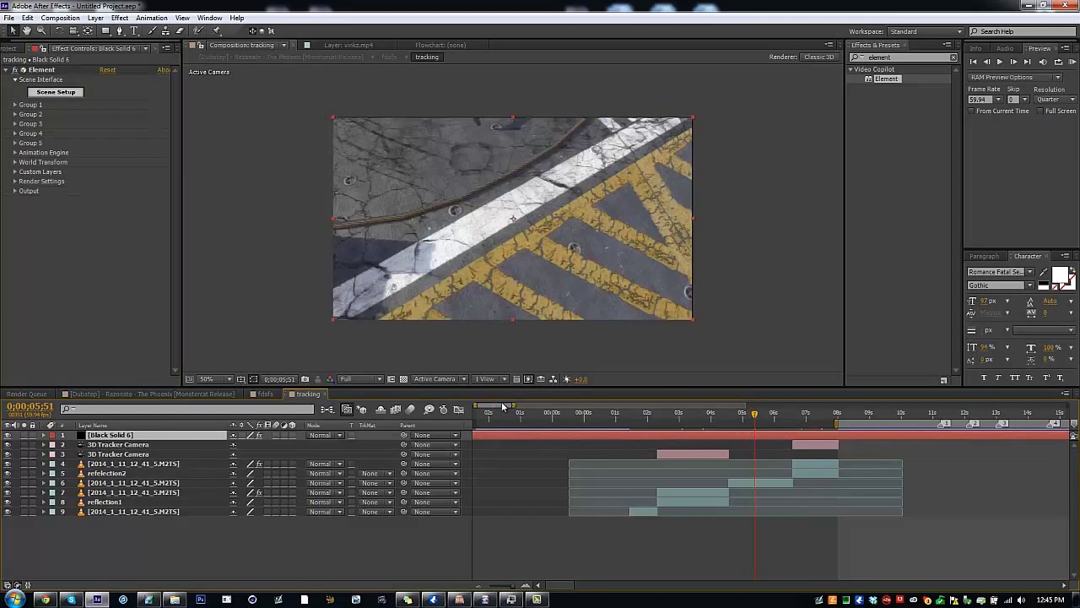
drag(513, 398, 490, 444)
key(ctrl+d)
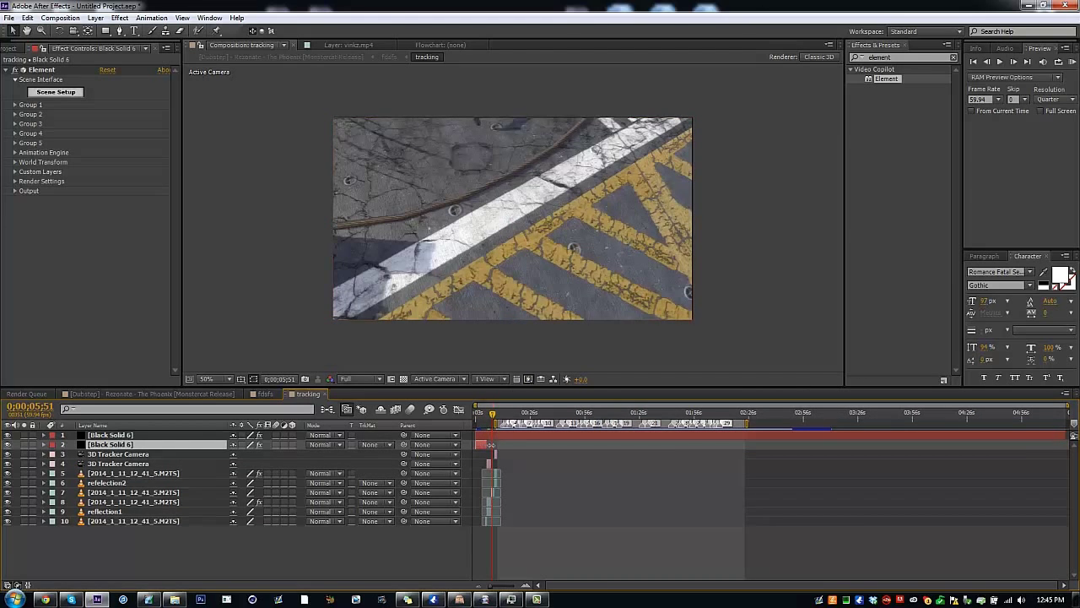
drag(1065, 435, 493, 468)
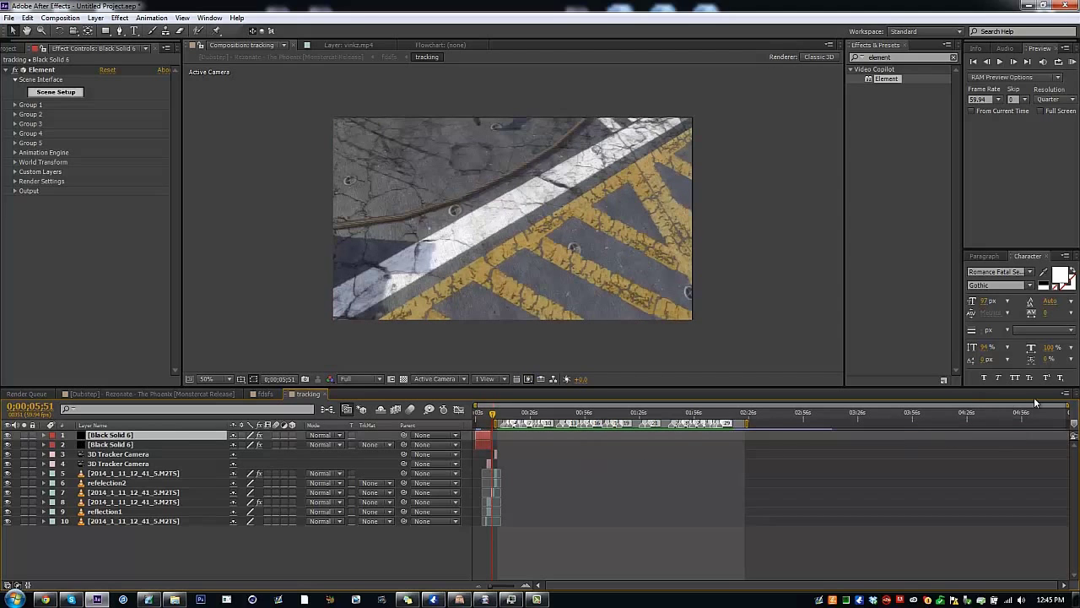
Step: Trim the first copy to start at about 3 seconds and slide the second copy later
scroll(573, 416, up, 5)
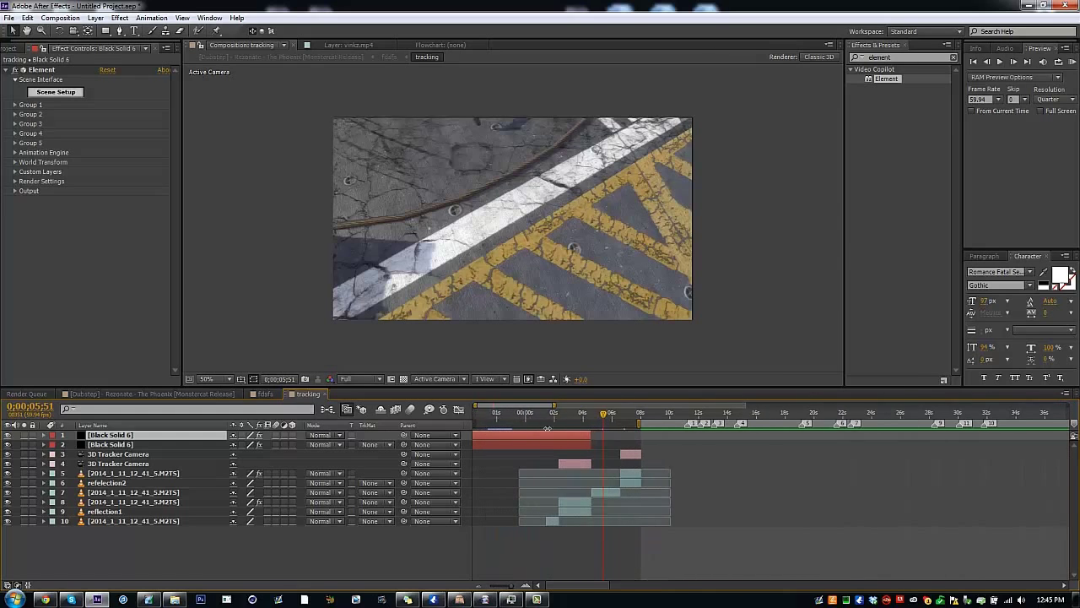
click(573, 416)
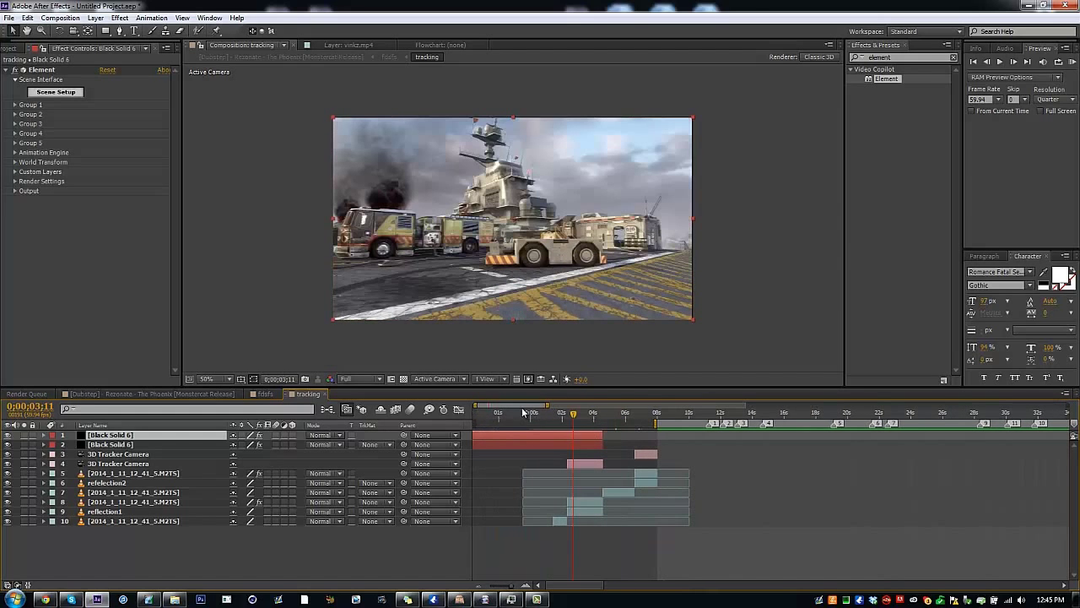
scroll(503, 412, left, 1)
drag(478, 434, 575, 433)
drag(485, 443, 645, 444)
click(594, 433)
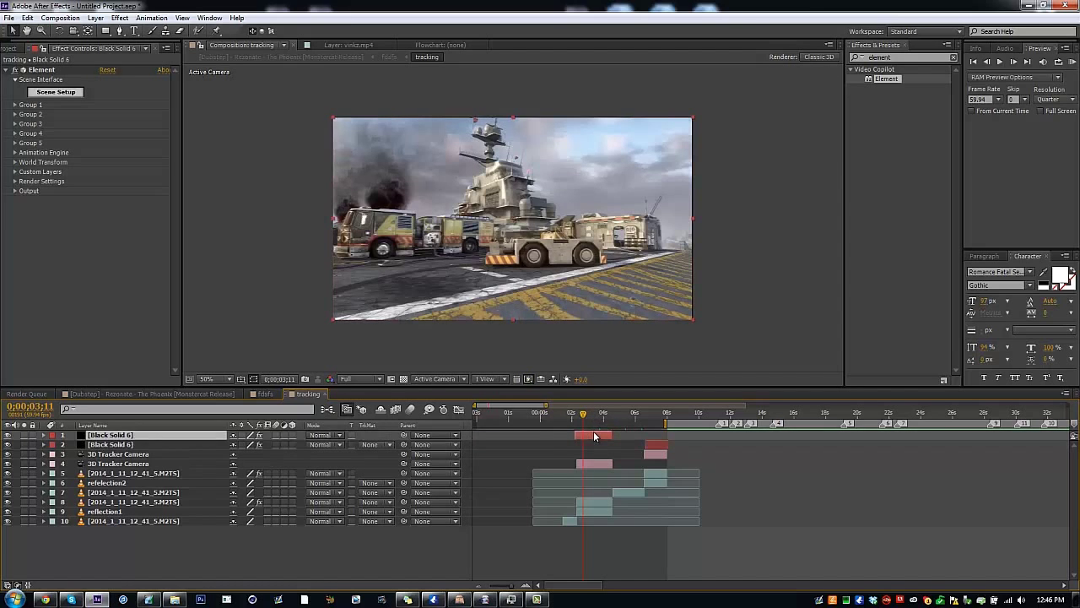
Step: Set Element's Custom Texture Maps Layer 1 to 9. reflection1, leaving Path Layer 1 unchanged
click(14, 171)
click(24, 191)
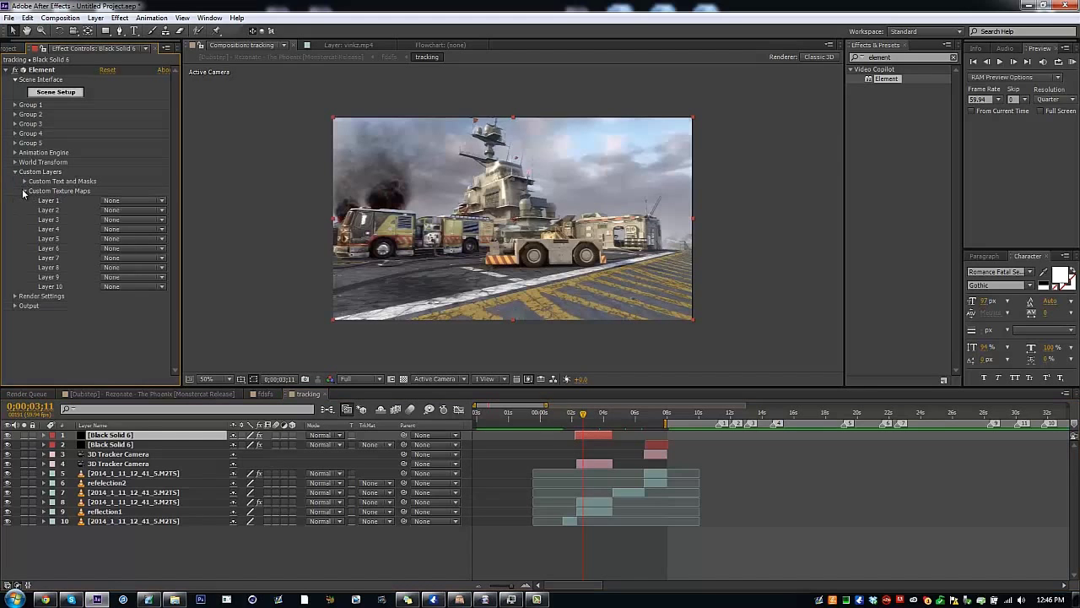
click(113, 203)
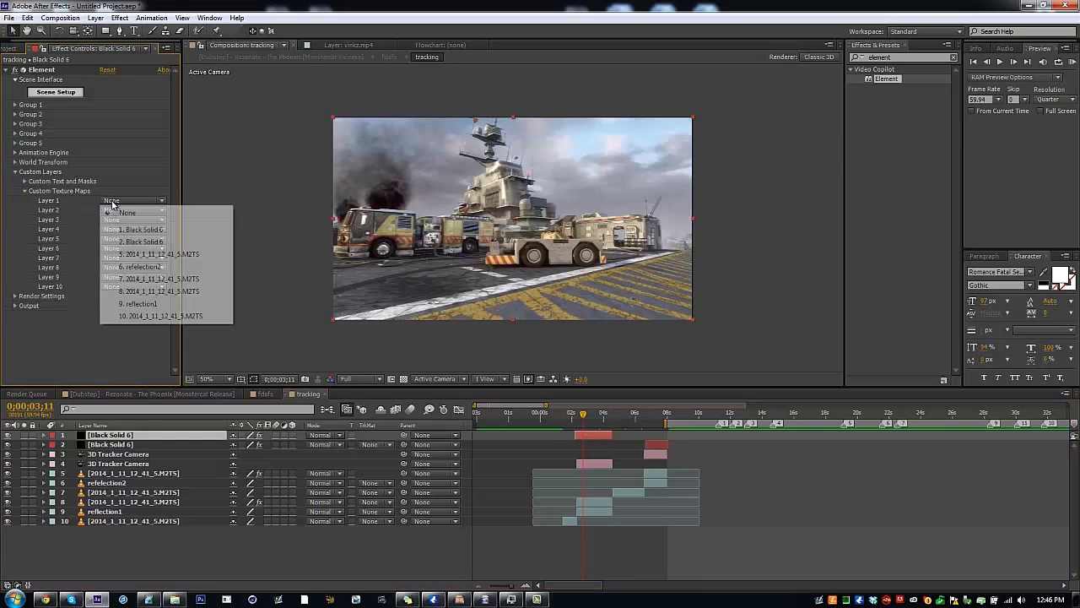
click(122, 305)
click(23, 182)
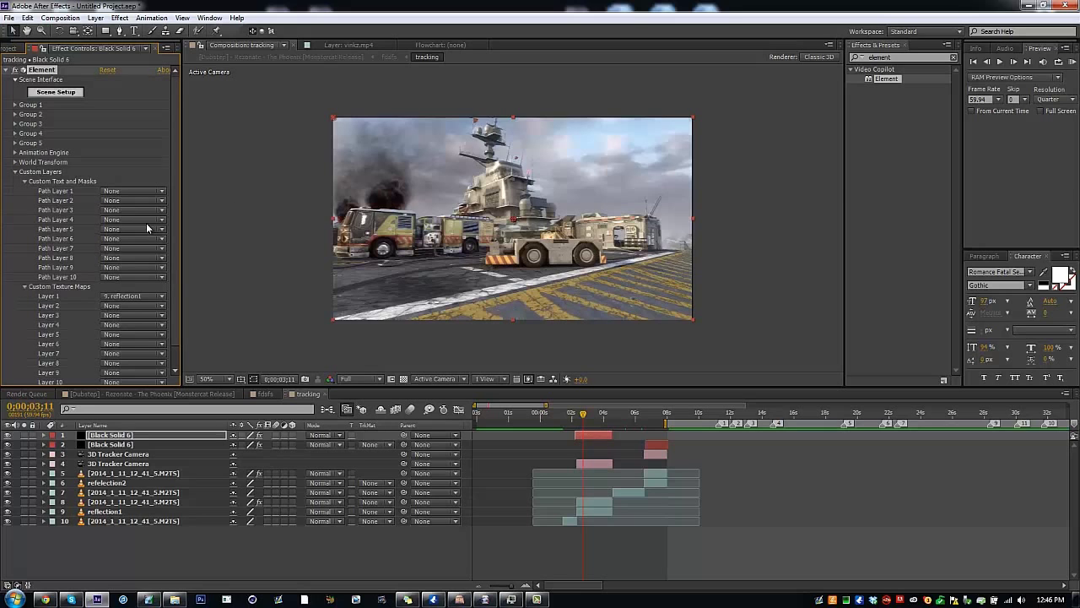
click(135, 193)
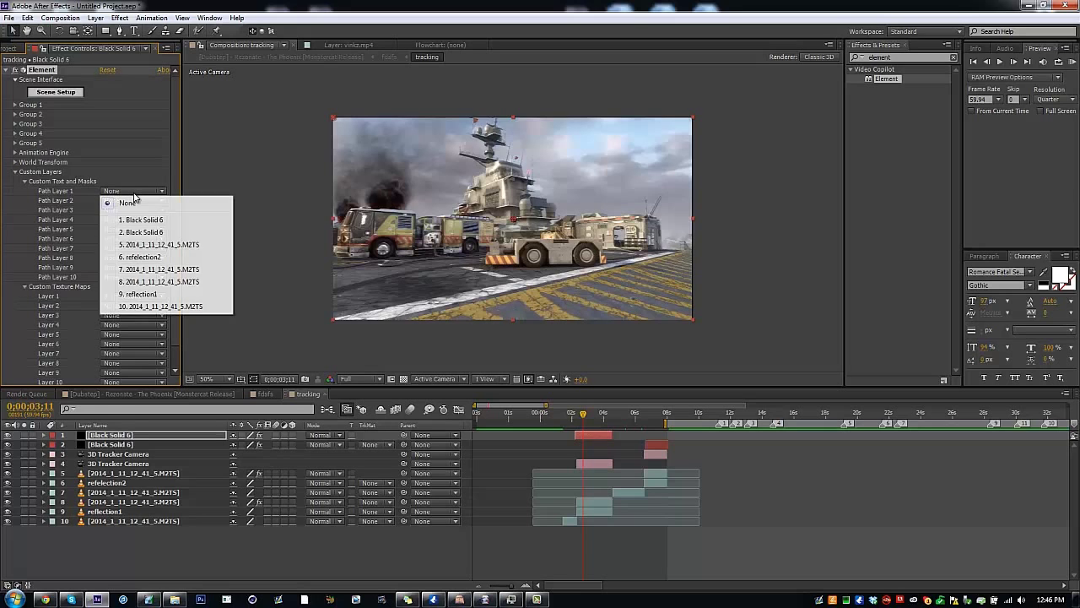
click(91, 522)
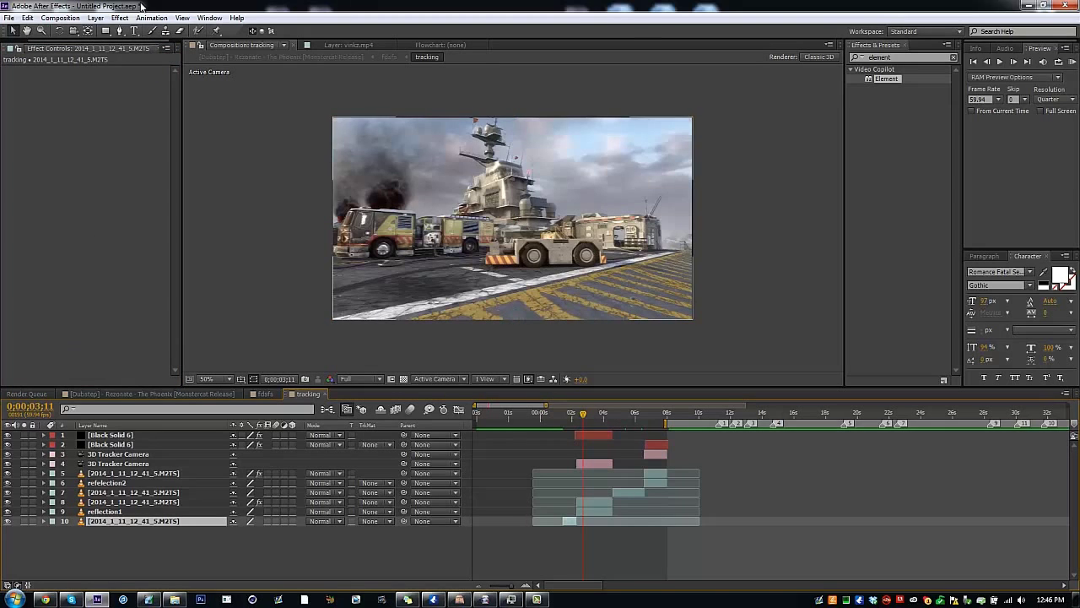
click(105, 443)
Step: Create a text layer reading MSMOTIONEDITS with PRESENTS on a second line
click(133, 30)
click(465, 210)
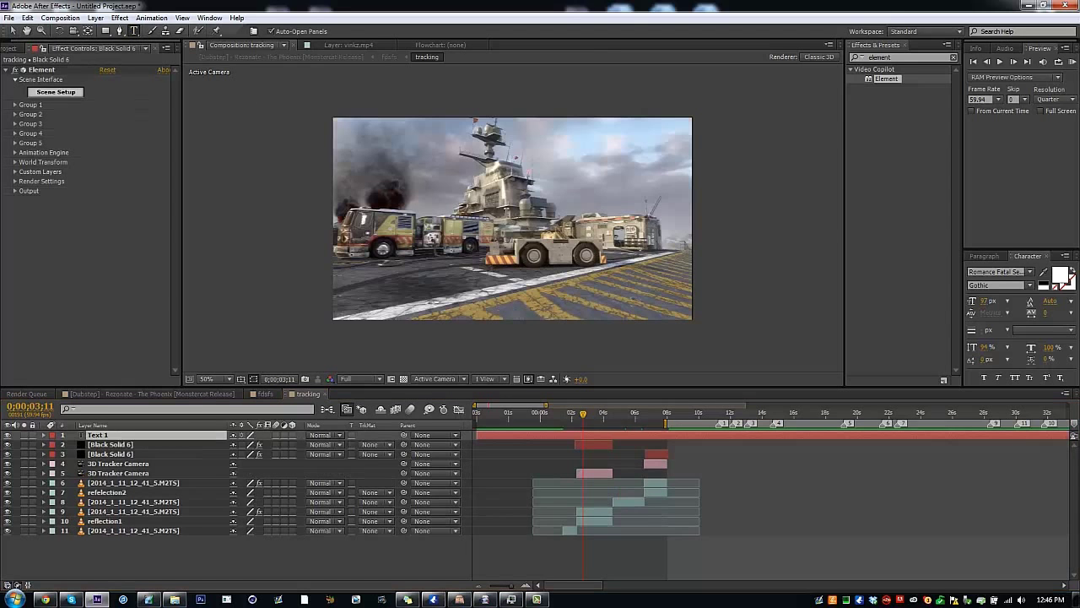
text(MSMOTIONEDITS)
key(Return)
text(PRESENTS)
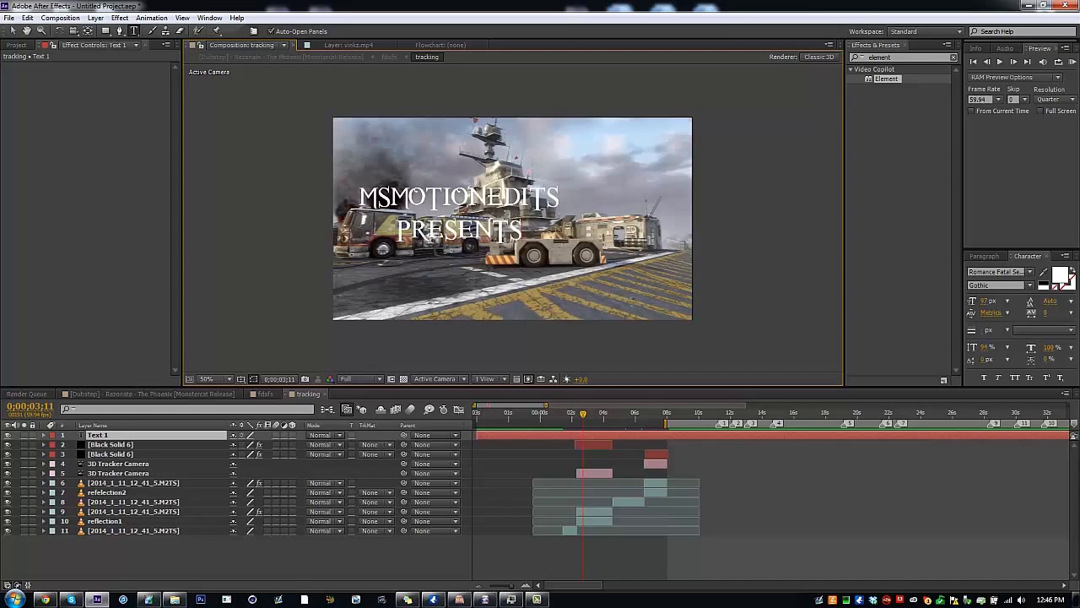
Step: Try Tekton Pro as the title font
key(ctrl+a)
click(1018, 275)
text(Tekton Pro)
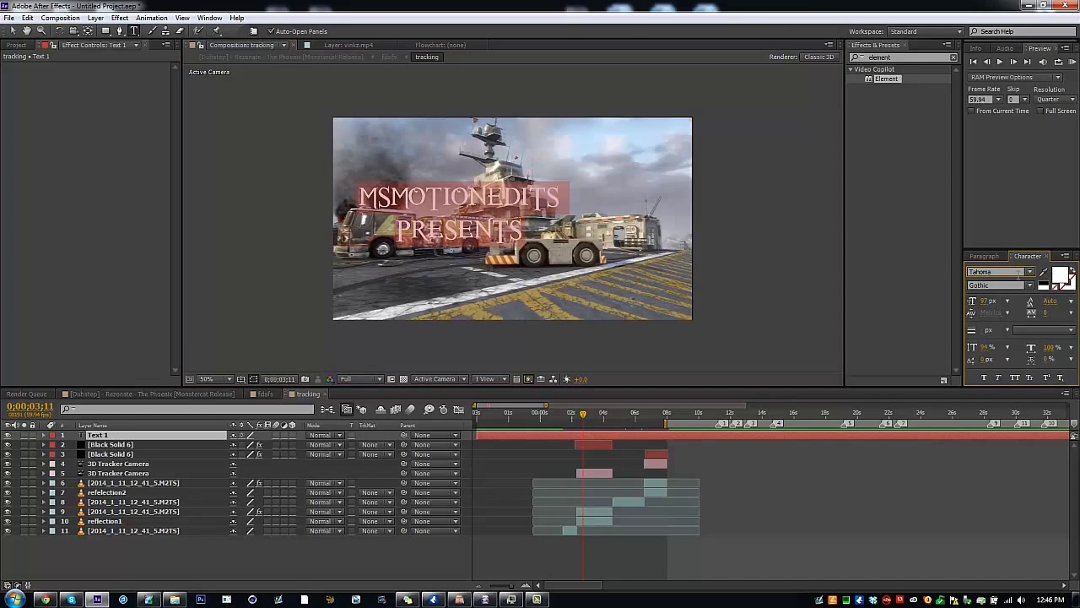
key(Down)
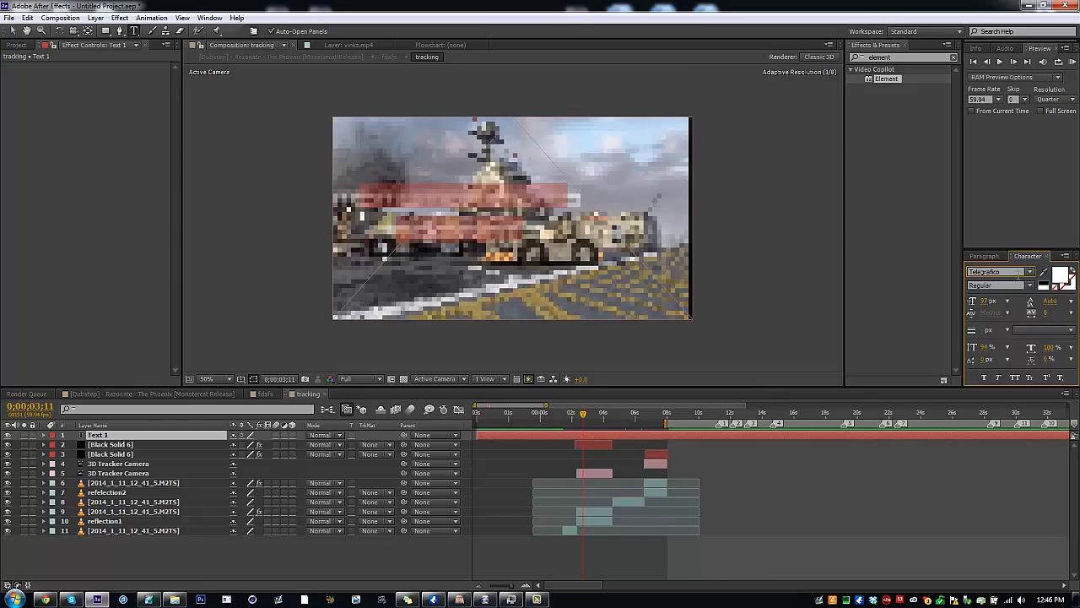
click(518, 194)
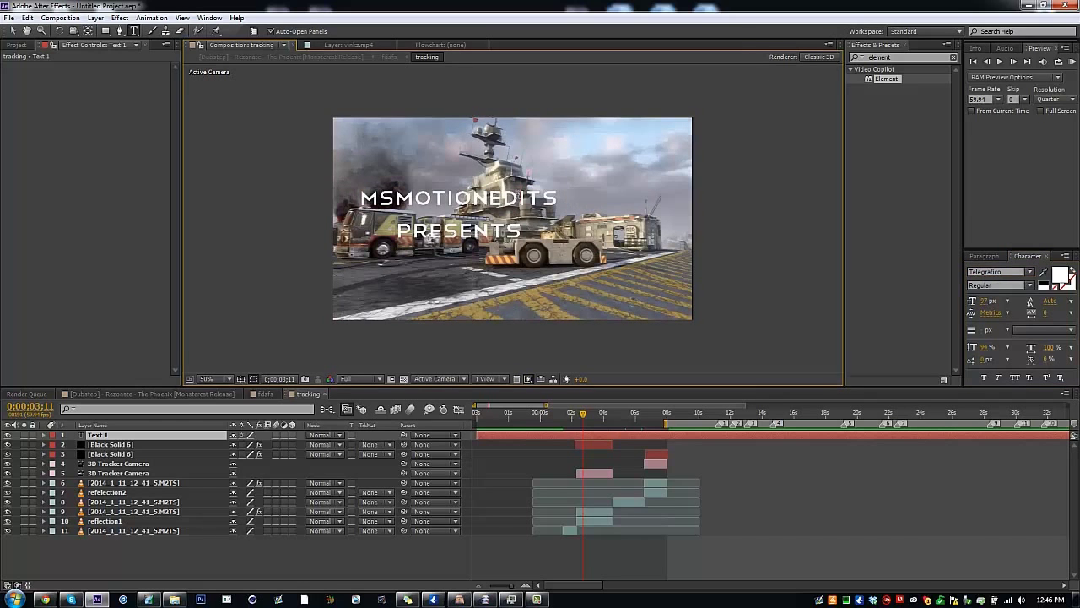
Step: Change the title font to TYPOGRAPH PRO SemiBold
key(ctrl+a)
click(1029, 275)
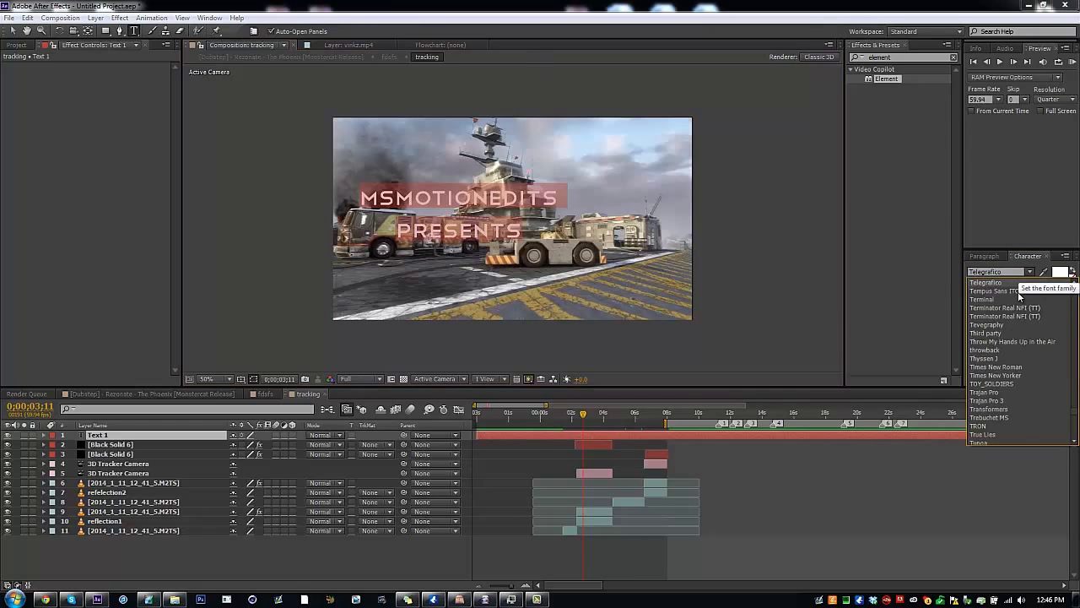
scroll(1017, 297, down, 3)
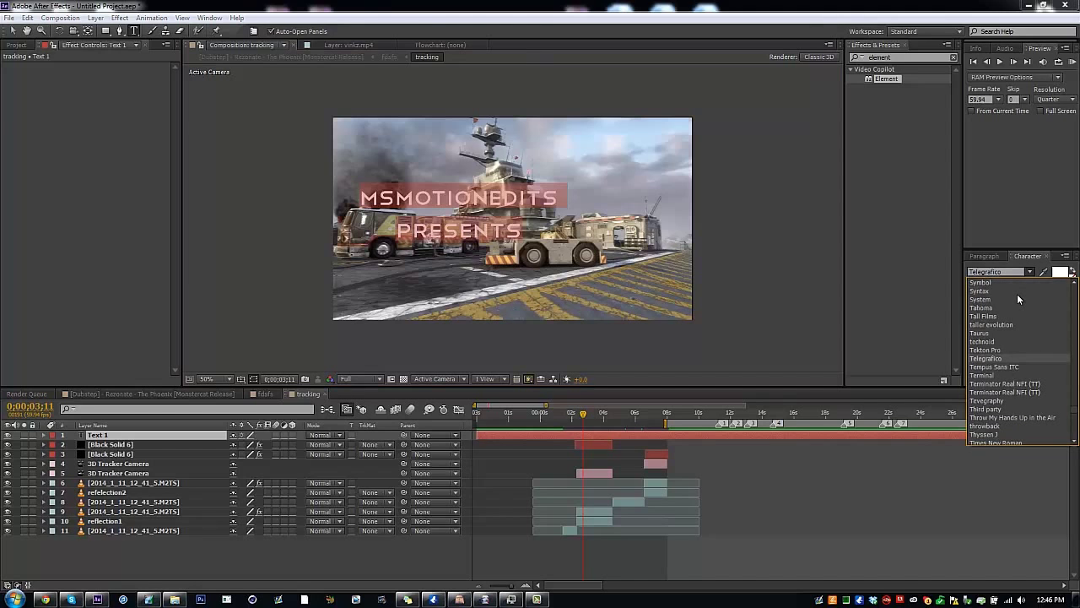
scroll(1015, 348, down, 6)
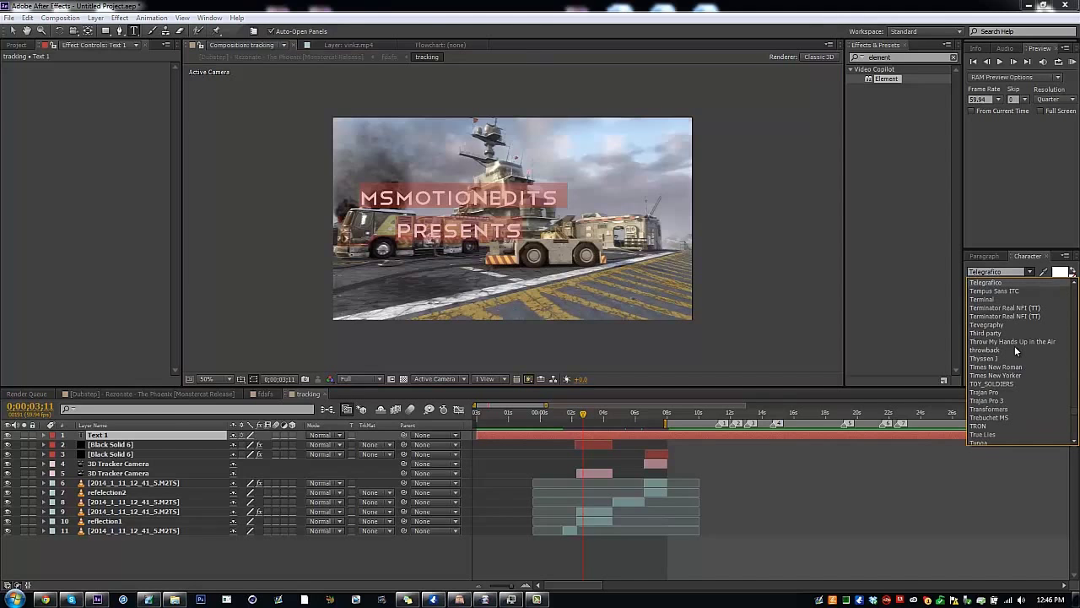
scroll(1015, 352, down, 6)
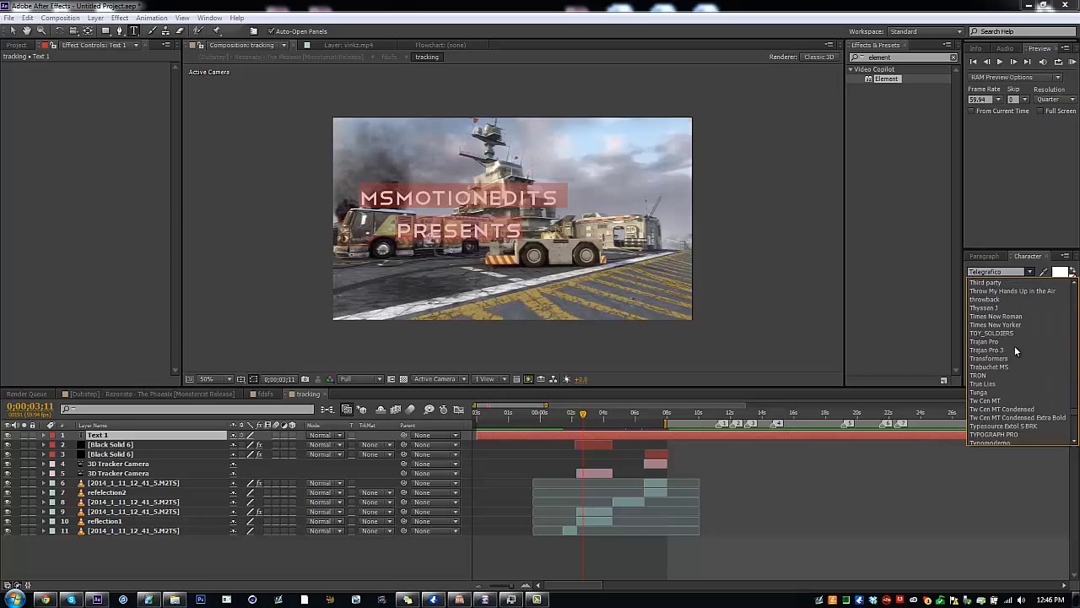
click(1009, 413)
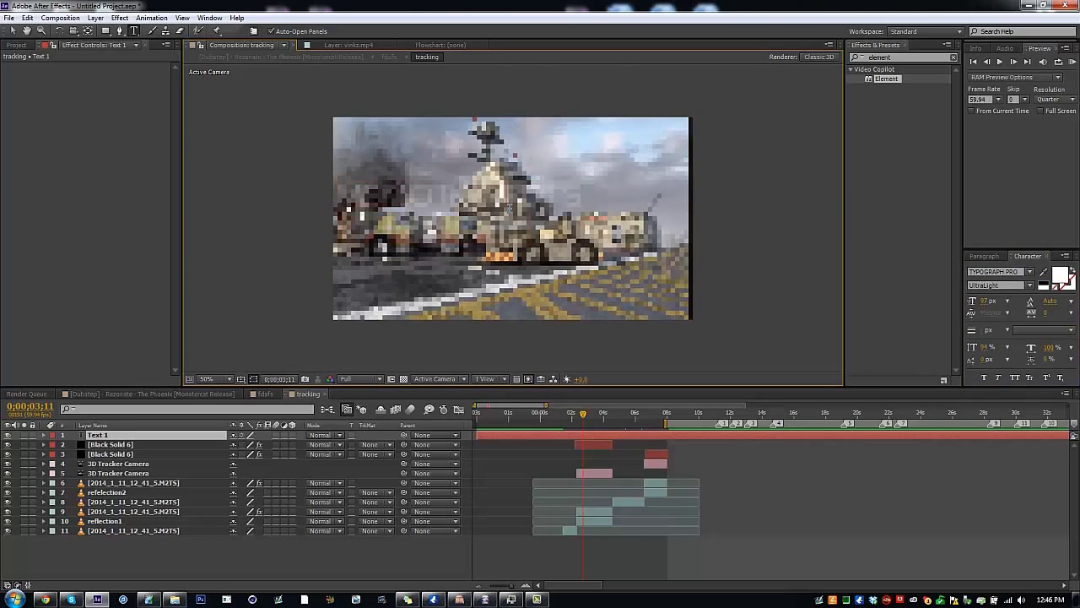
click(1028, 286)
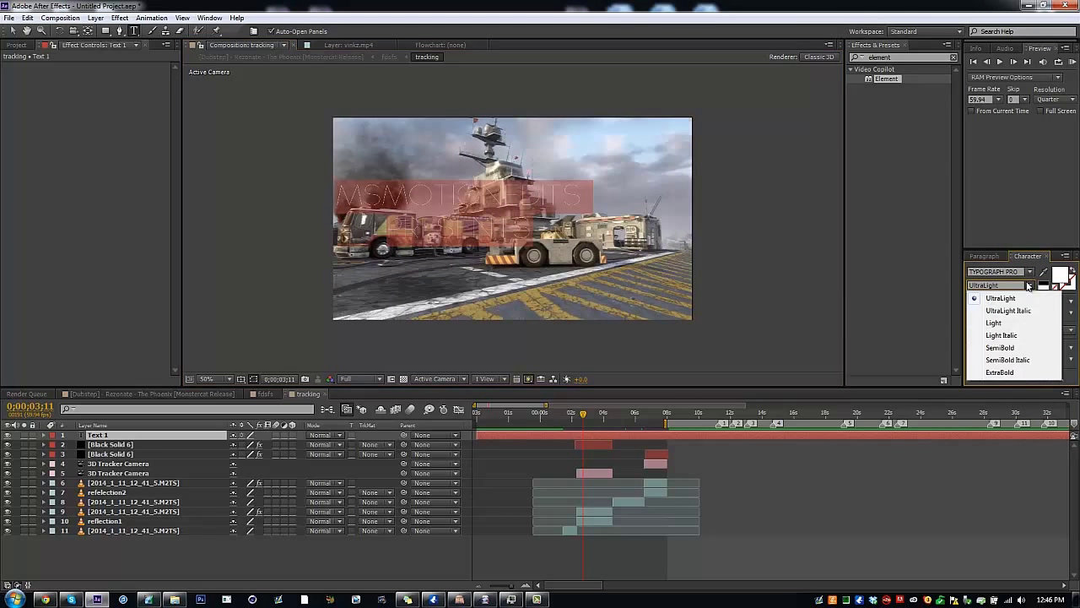
click(1004, 347)
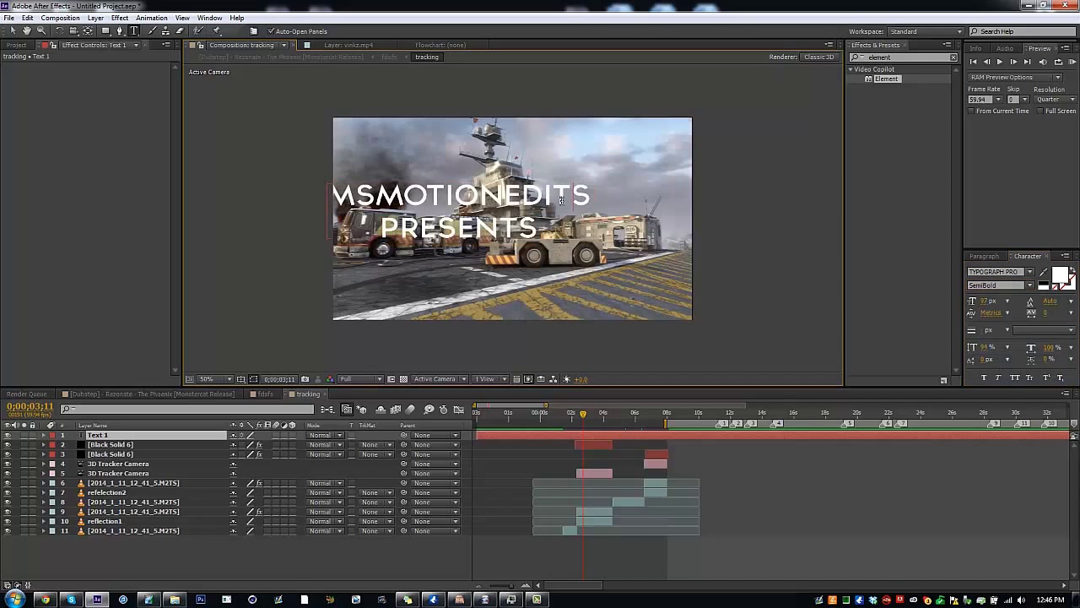
Step: Centre the title in the frame and hide its layer
click(13, 30)
drag(386, 201, 476, 189)
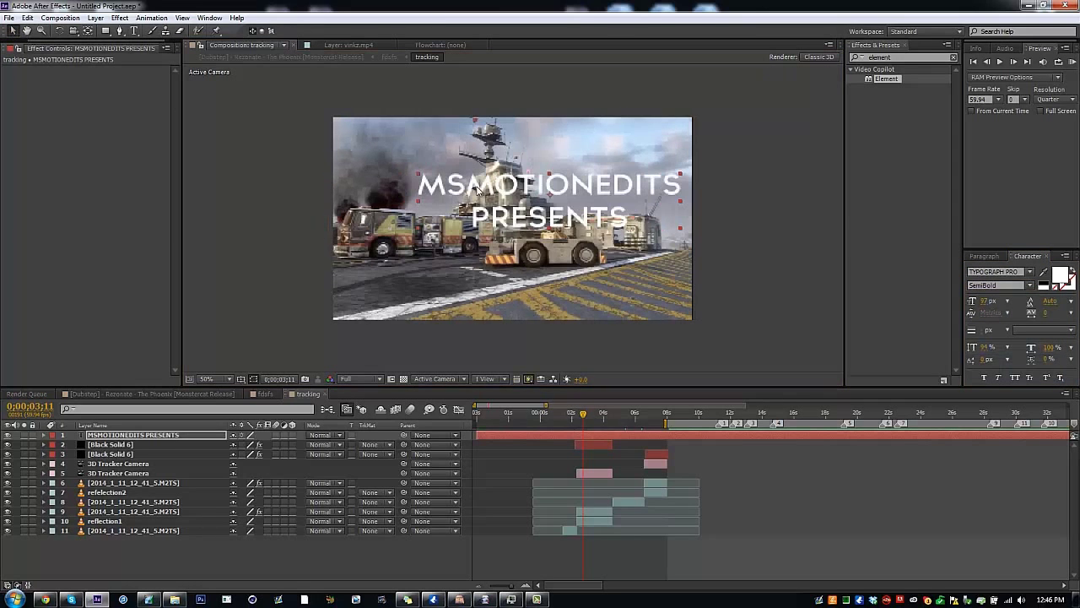
click(8, 435)
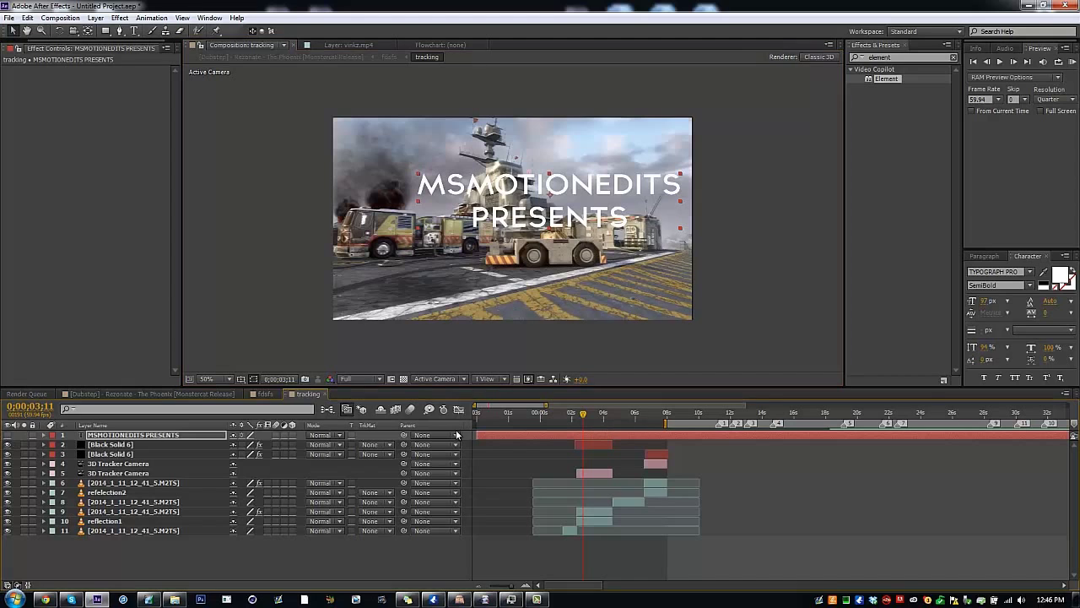
Step: Duplicate the title layer, trim the copy to start later, and nudge it slightly left
key(ctrl+d)
drag(477, 435, 580, 443)
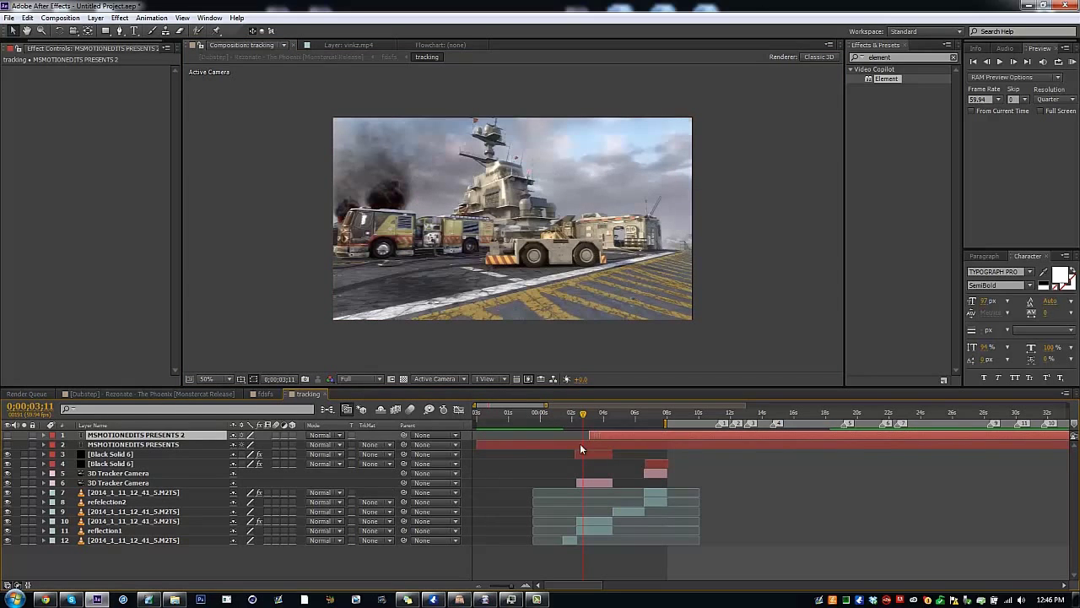
click(482, 447)
click(646, 433)
click(648, 422)
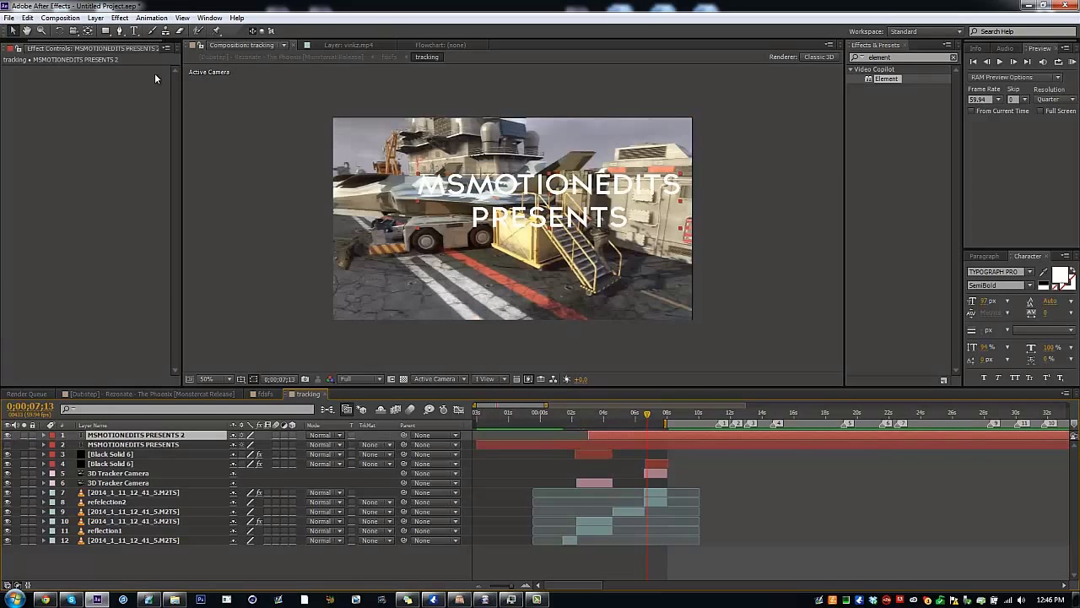
drag(458, 184, 437, 184)
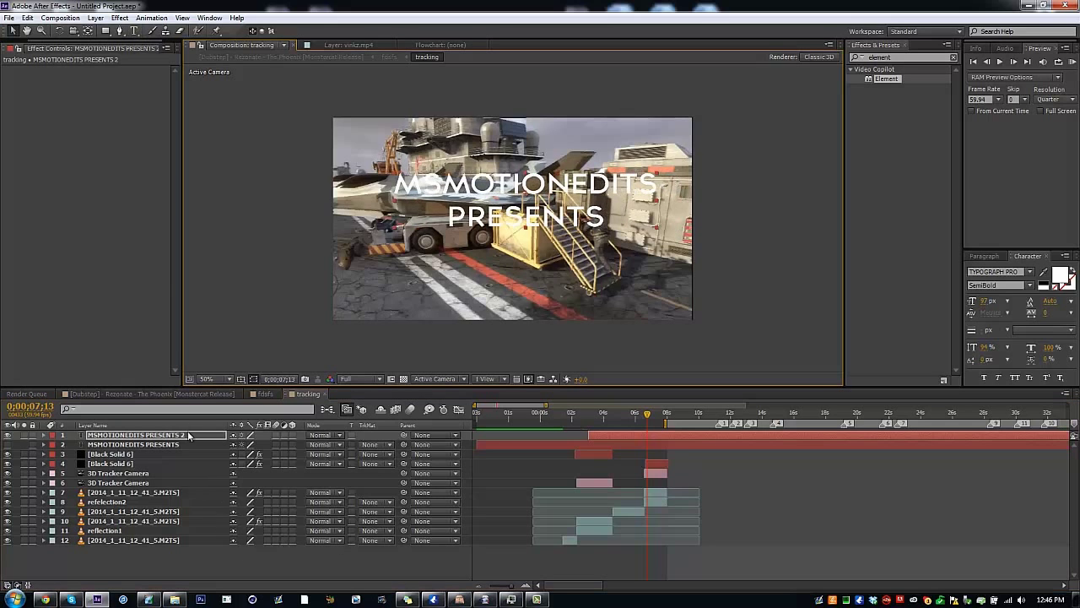
Step: In Skype, search for a contact and send them a message
click(71, 599)
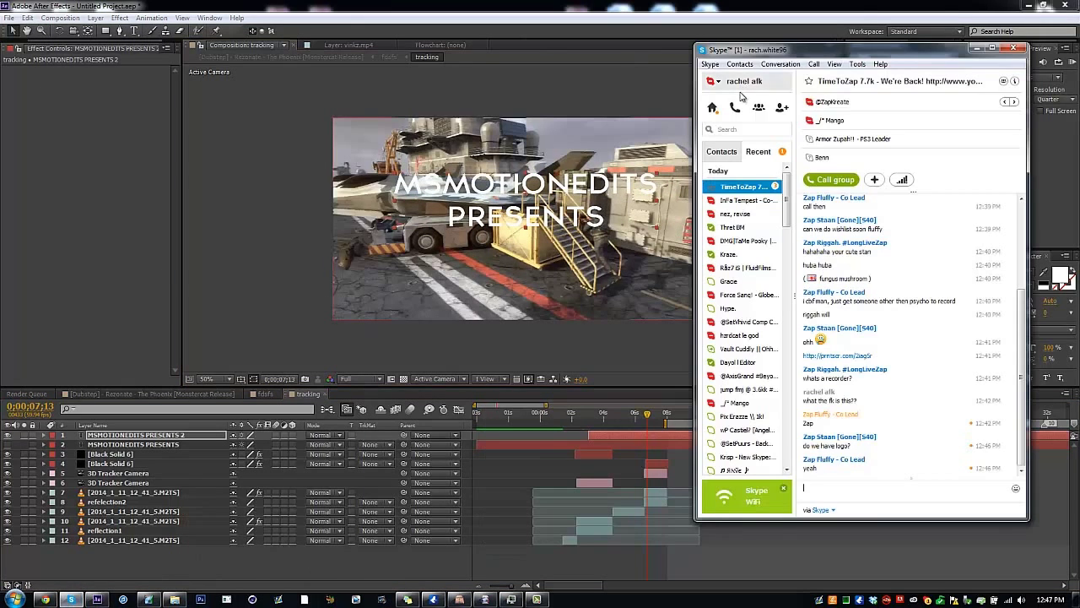
click(743, 128)
text(a7)
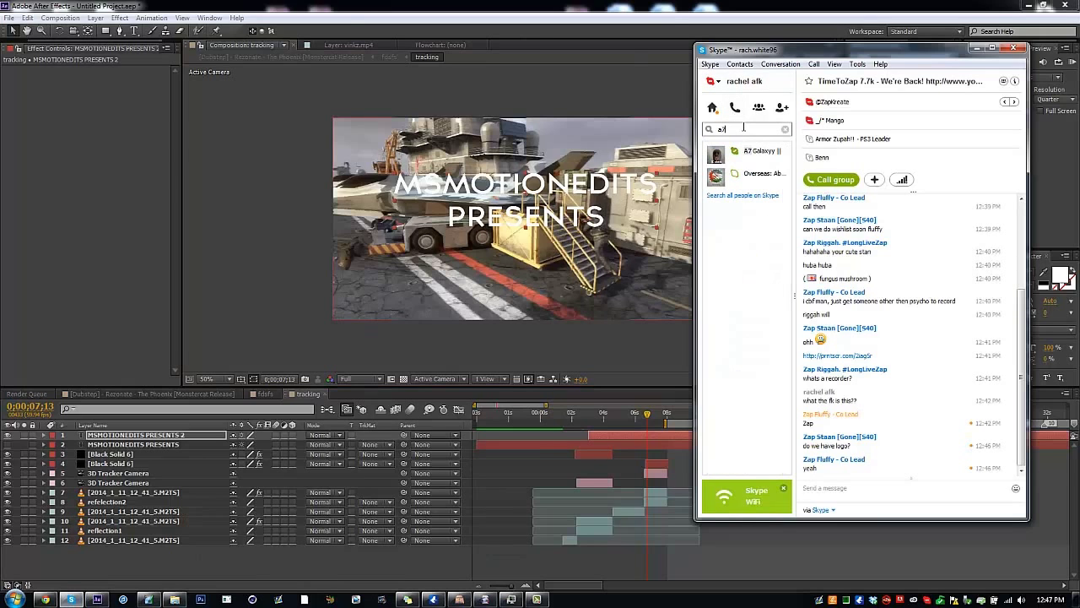
click(747, 152)
click(848, 489)
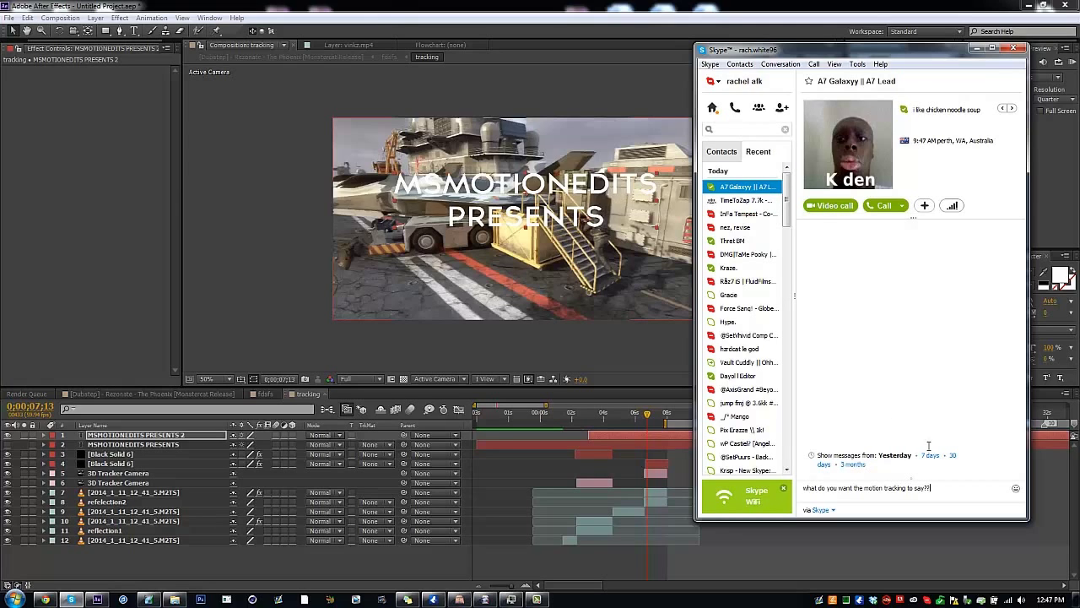
key(Return)
Step: Scroll back through the chat history to the latest messages, then return to After Effects
scroll(846, 393, up, 10)
scroll(831, 369, up, 5)
scroll(833, 336, up, 5)
scroll(834, 338, up, 5)
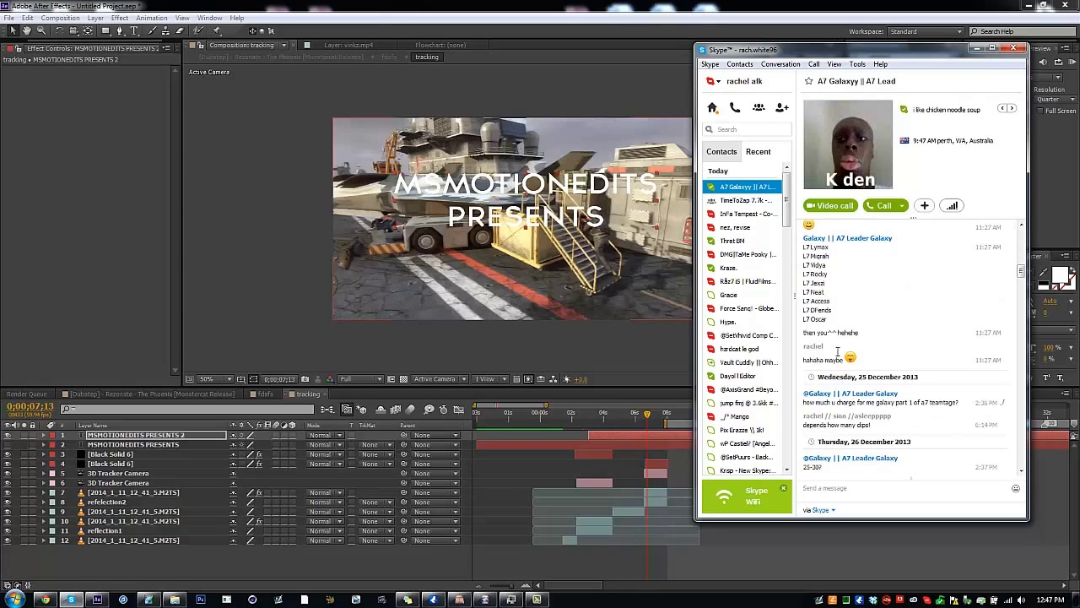
scroll(837, 351, down, 10)
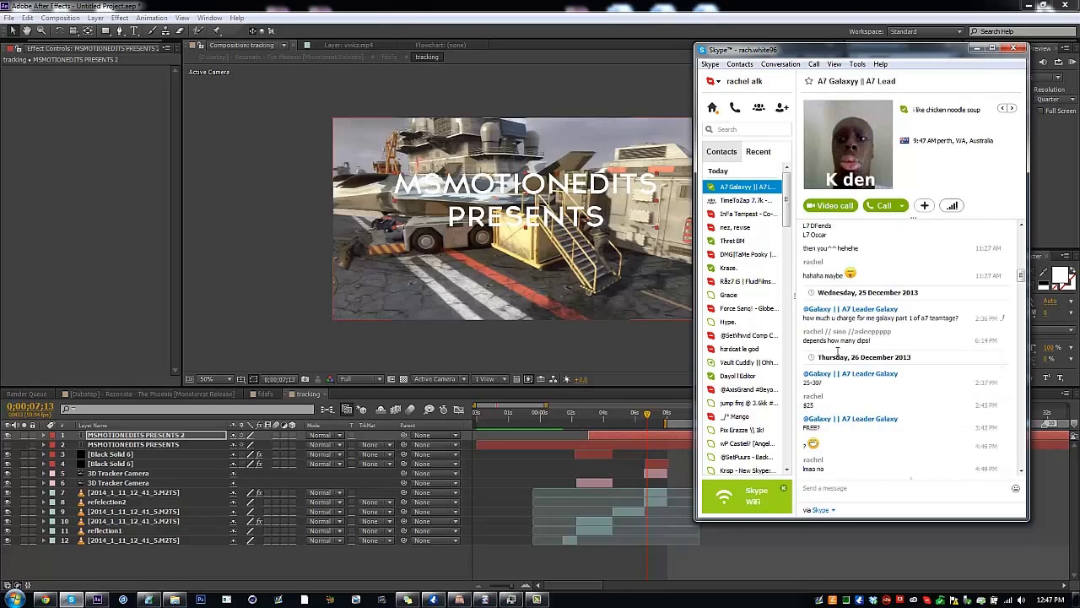
scroll(837, 351, down, 10)
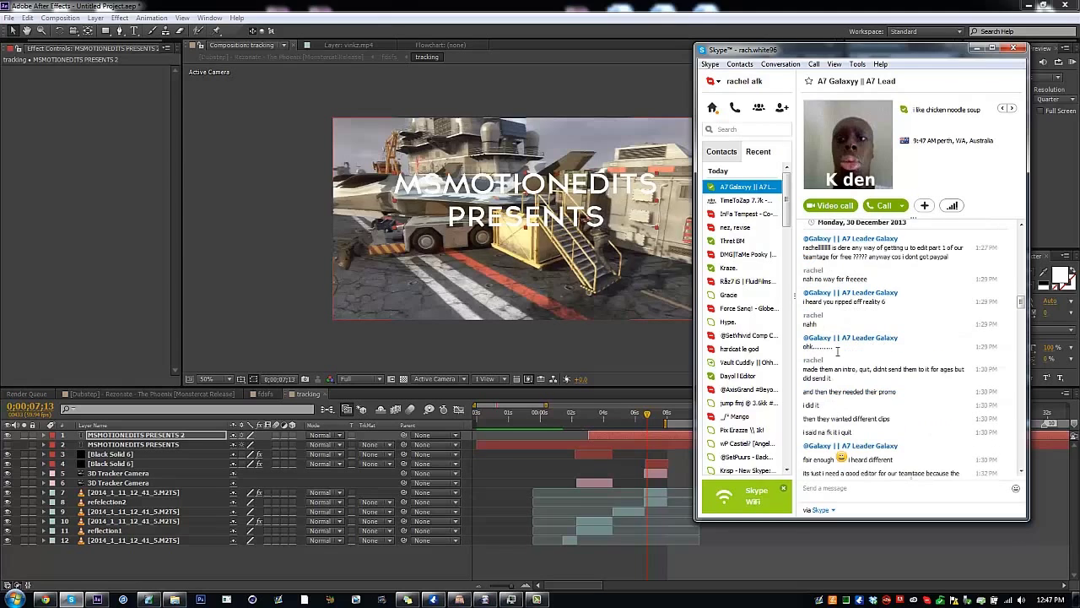
scroll(837, 356, down, 10)
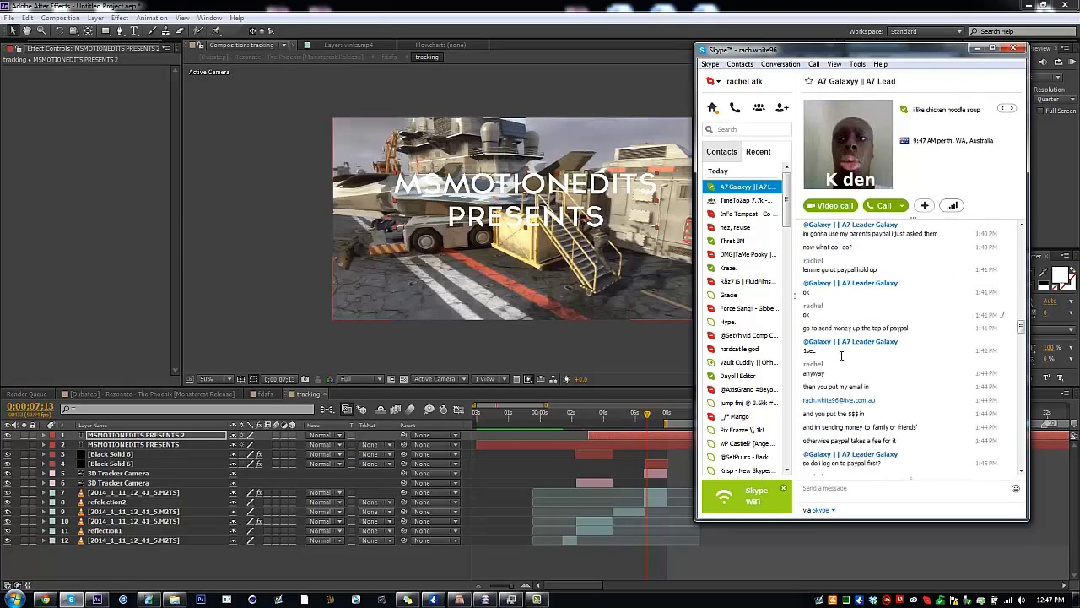
drag(1025, 339, 1025, 463)
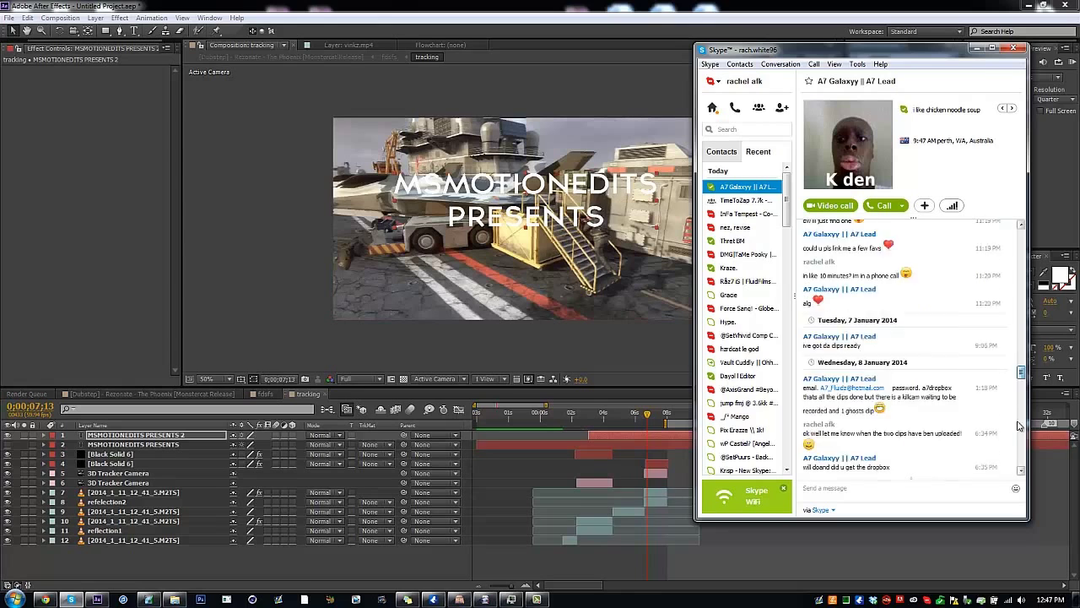
click(549, 5)
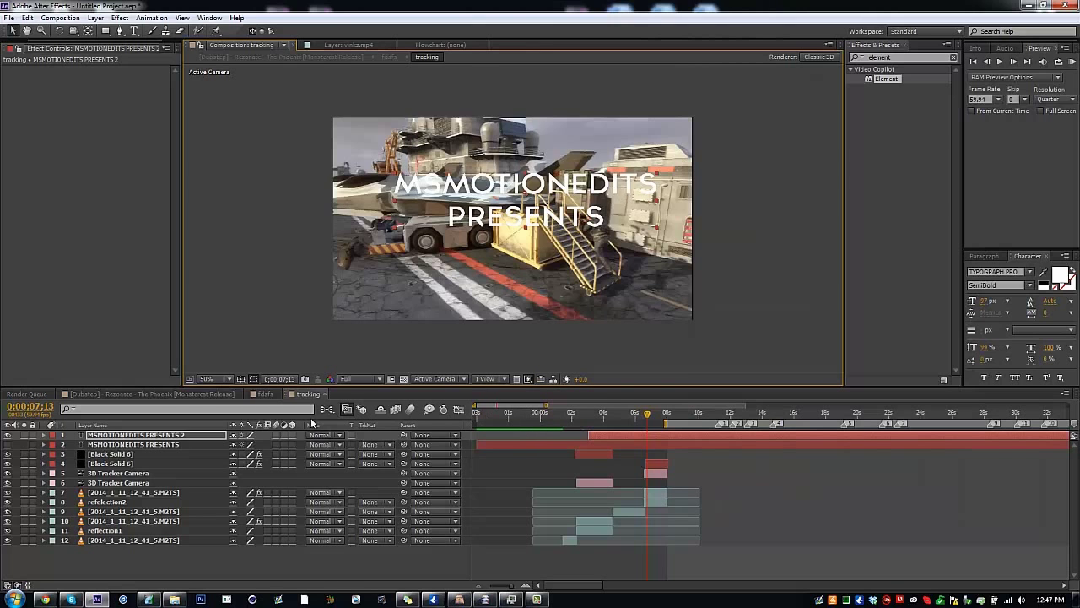
Step: Preview the Dubstep and fdsfs comps, then return to the tracking composition
click(236, 394)
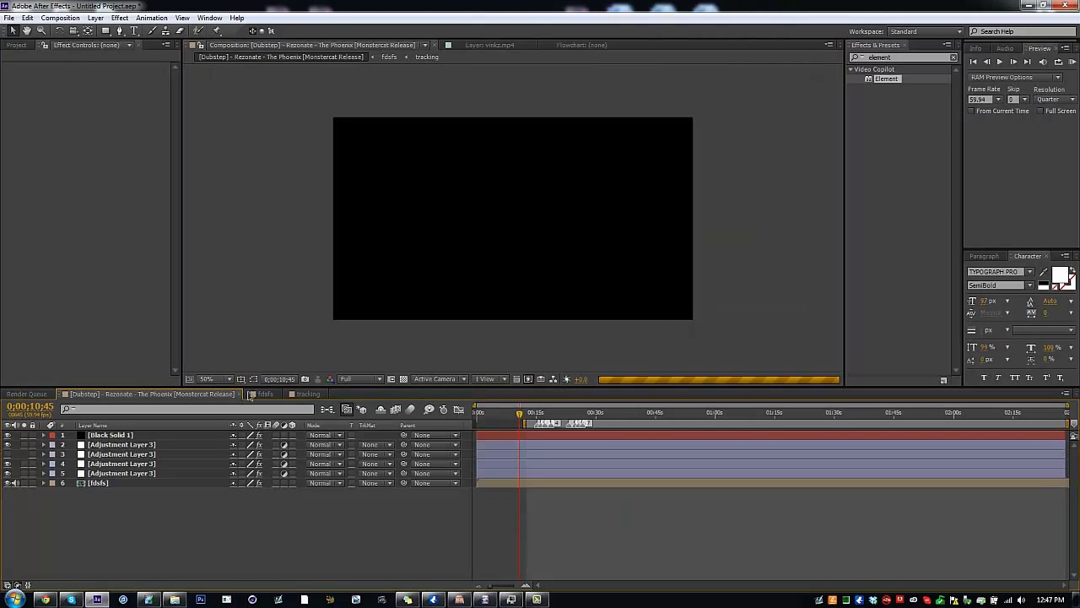
click(253, 394)
click(486, 415)
drag(490, 416, 695, 417)
click(297, 393)
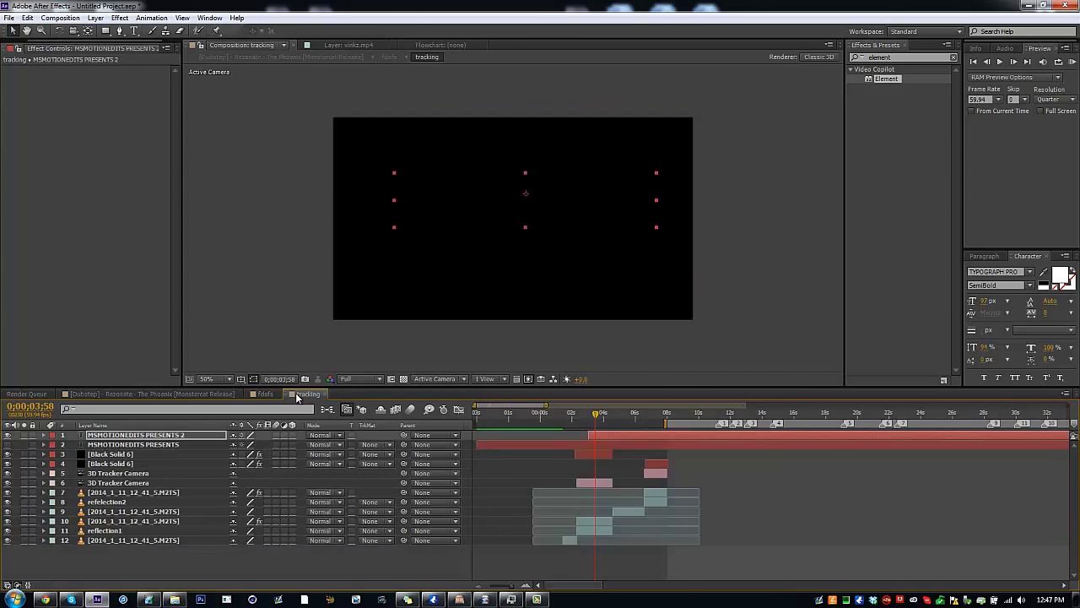
Step: Replace the title text with AQUA 7 on one line and TEAMTAGE below
click(133, 30)
click(496, 191)
key(ctrl+a)
text(AQUA 7)
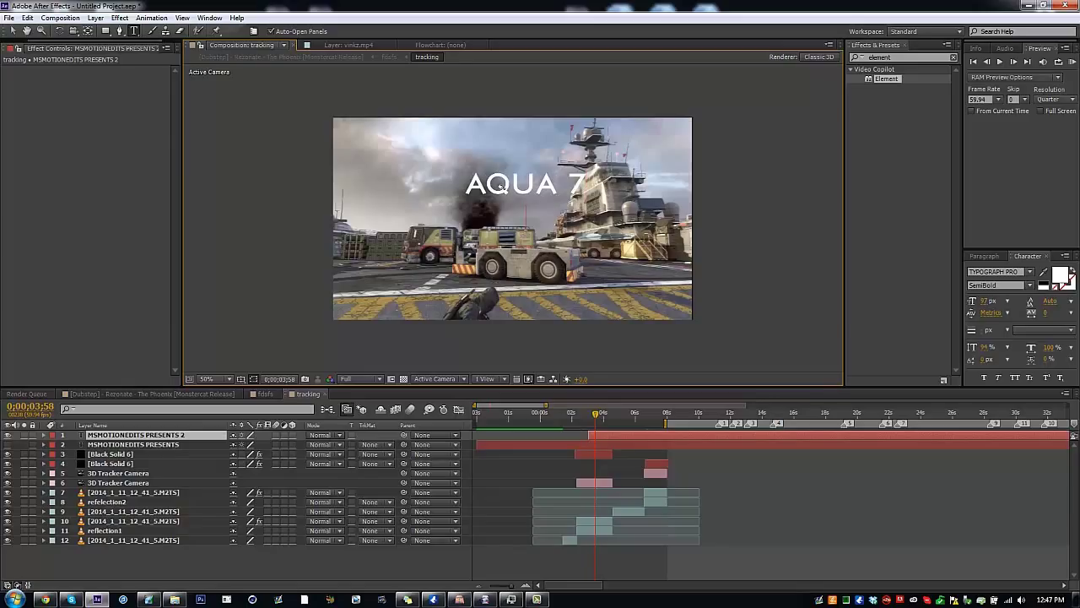
key(Return)
text(TEAMTAGE)
Step: Hide the AQUA 7 layer and set Element's Path Layer 1 to MSMOTIONEDITS PRESENTS
click(13, 31)
click(10, 435)
click(106, 463)
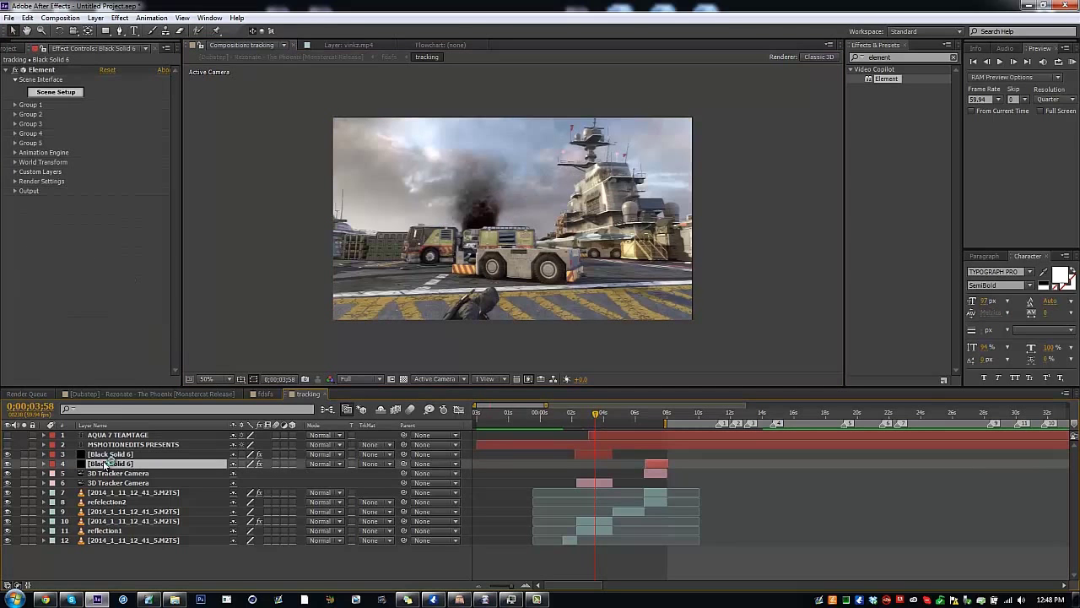
click(109, 454)
click(15, 172)
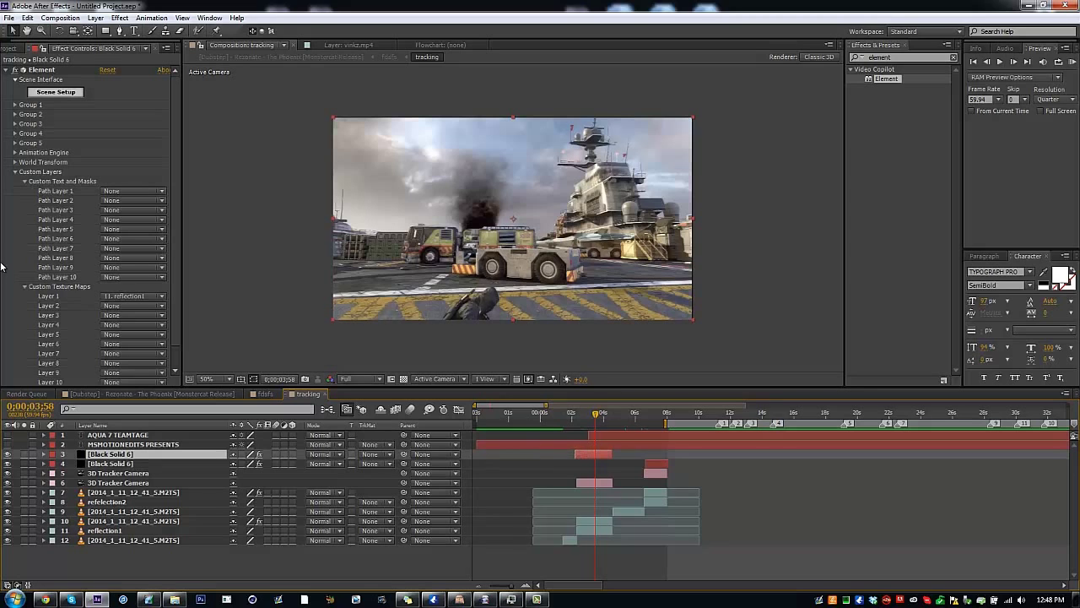
click(114, 194)
click(144, 232)
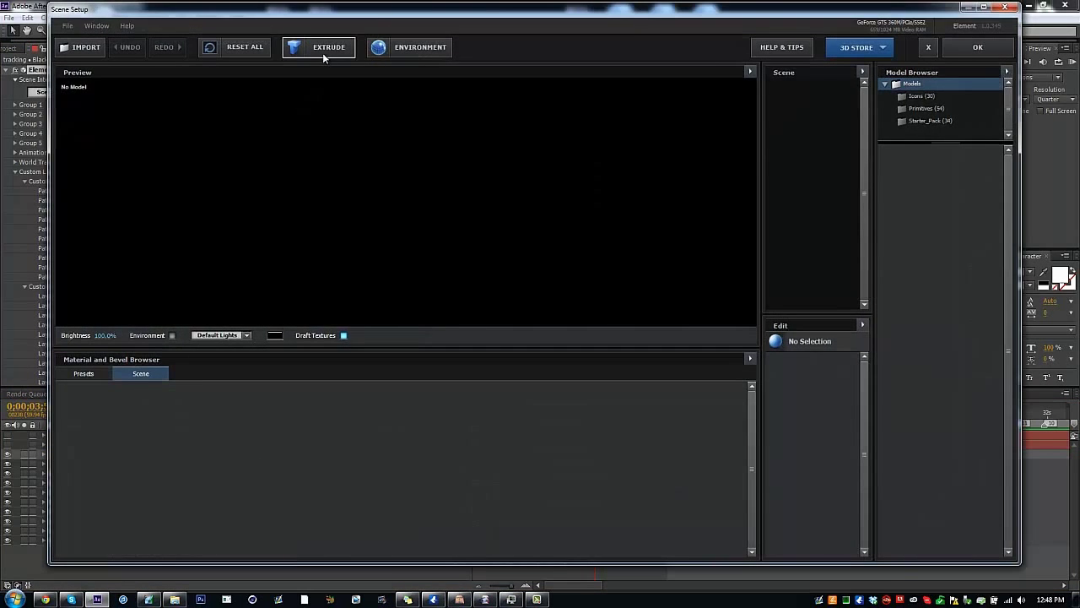
Step: Extrude the text with a gold bevel and the gameplay footage as environment map
click(322, 47)
click(102, 388)
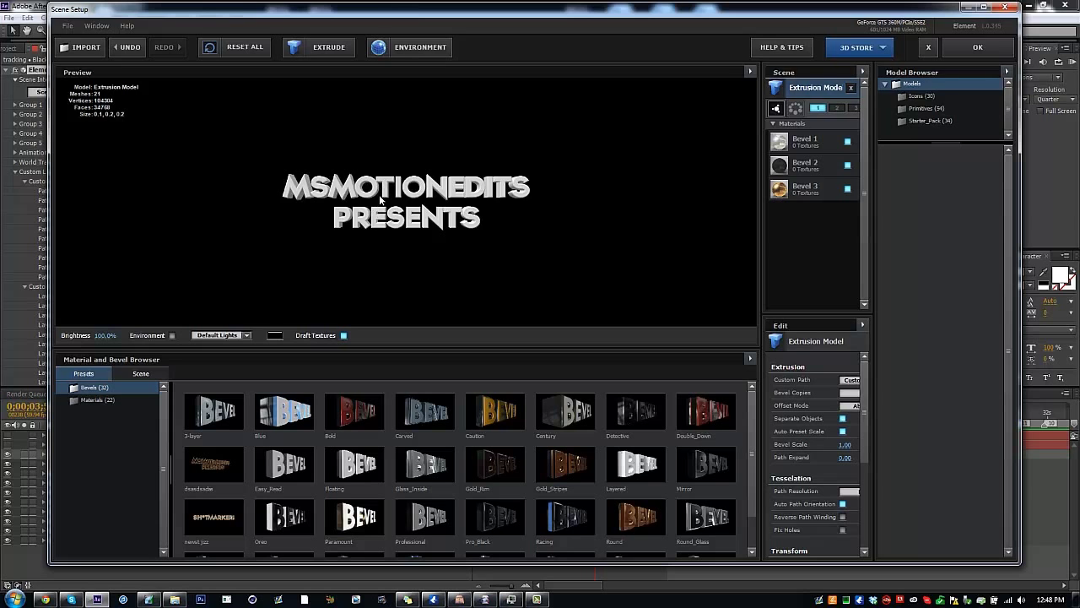
click(401, 51)
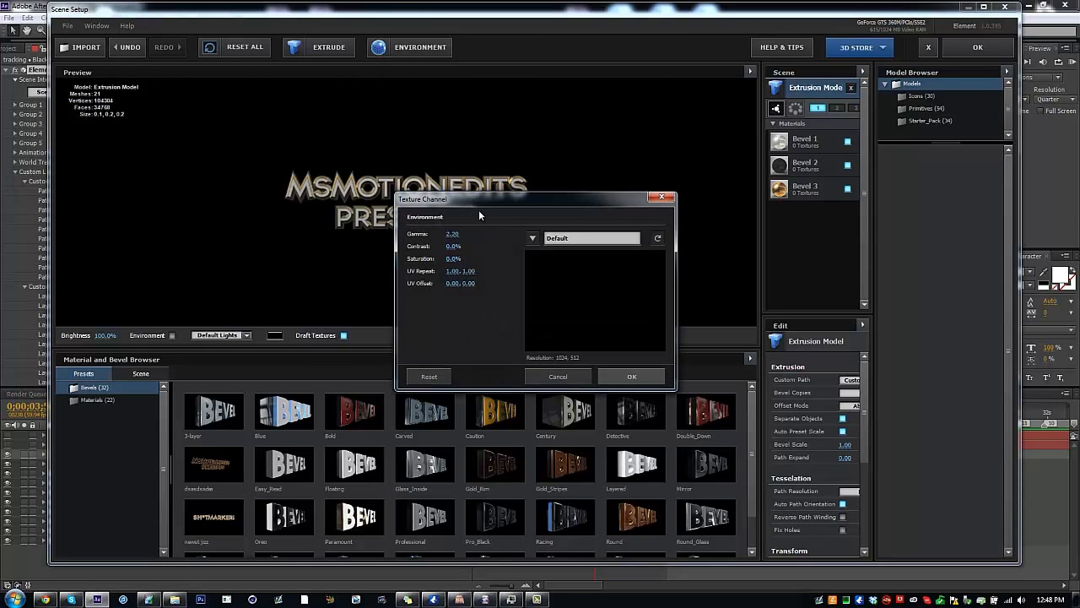
click(531, 238)
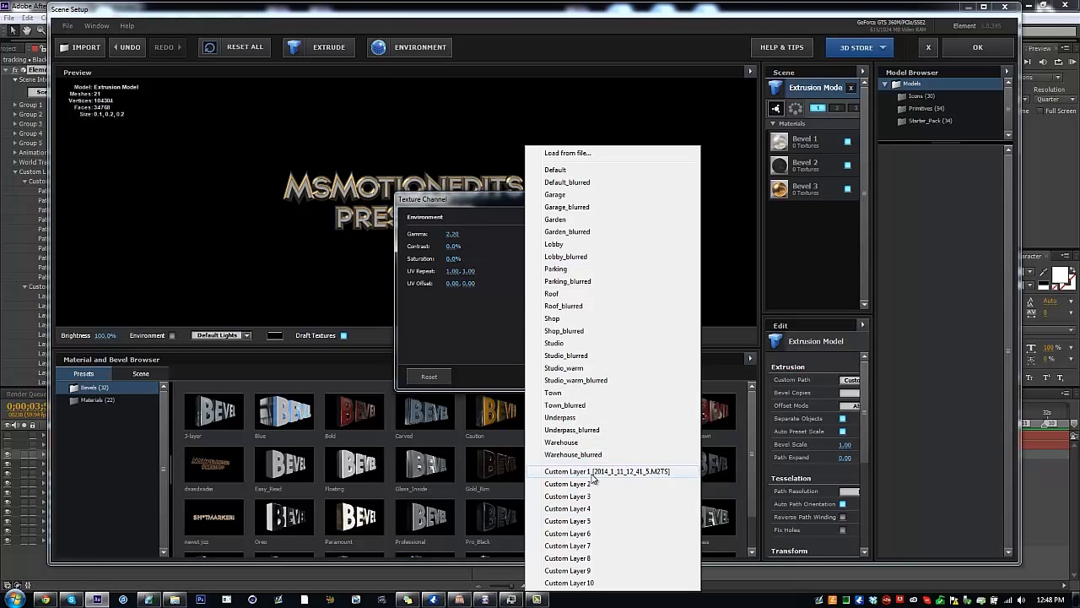
click(595, 467)
click(633, 377)
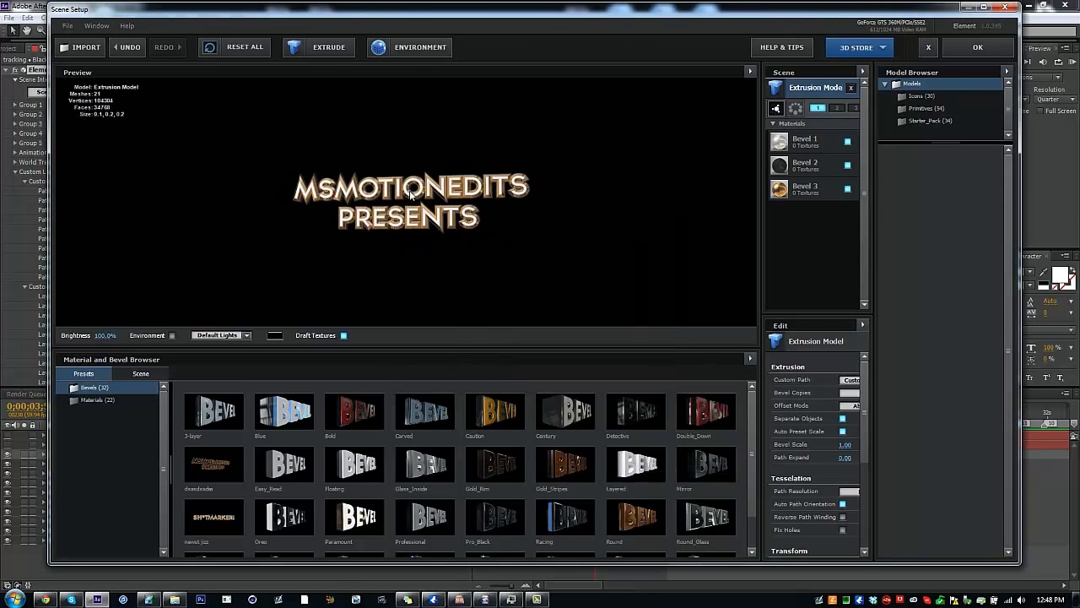
click(977, 48)
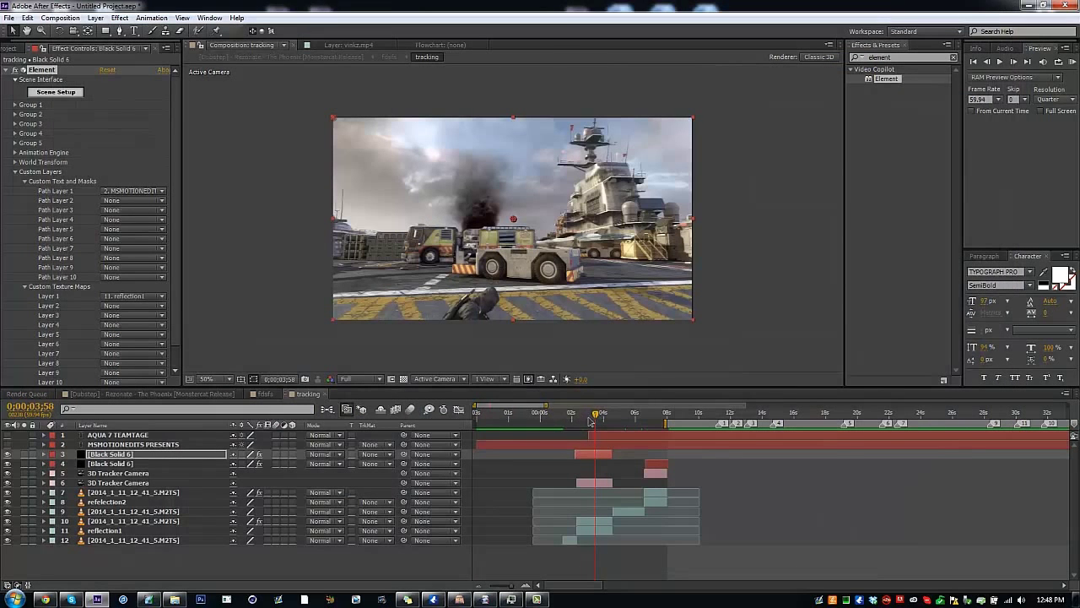
Step: Set the Particle Replicator Position Z to 260 and particle Size to 11 to seat the title
click(580, 417)
drag(585, 418, 597, 422)
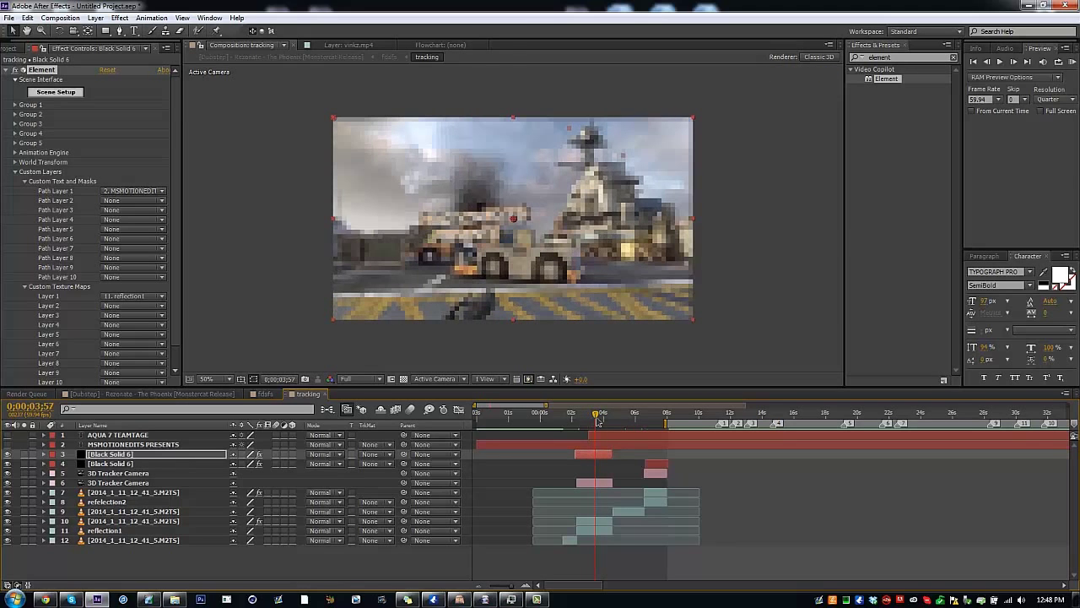
click(16, 105)
click(25, 124)
click(24, 115)
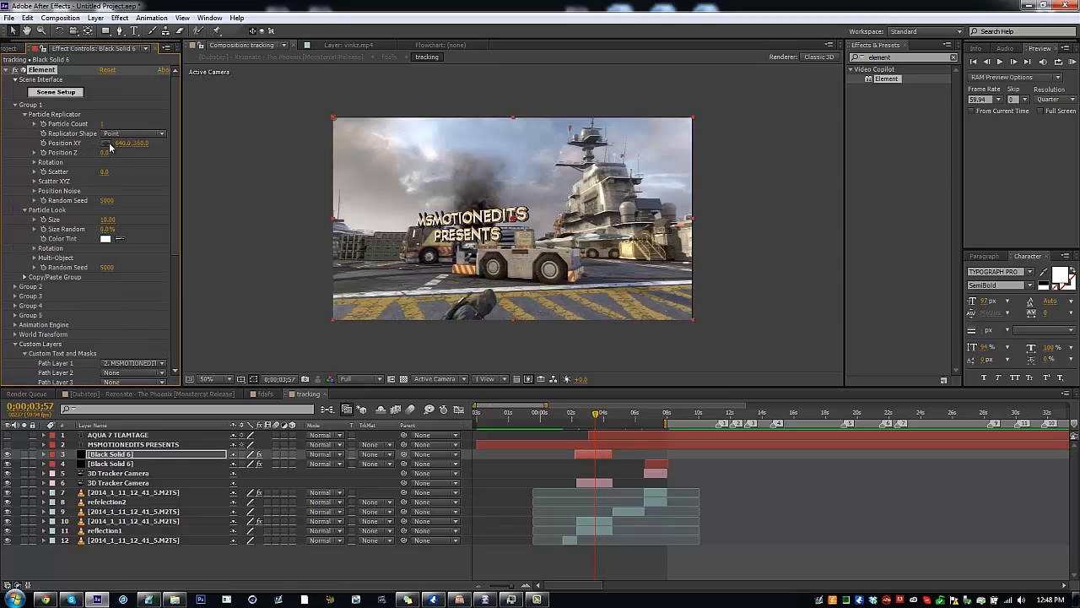
drag(122, 143, 223, 210)
click(577, 415)
drag(587, 420, 578, 420)
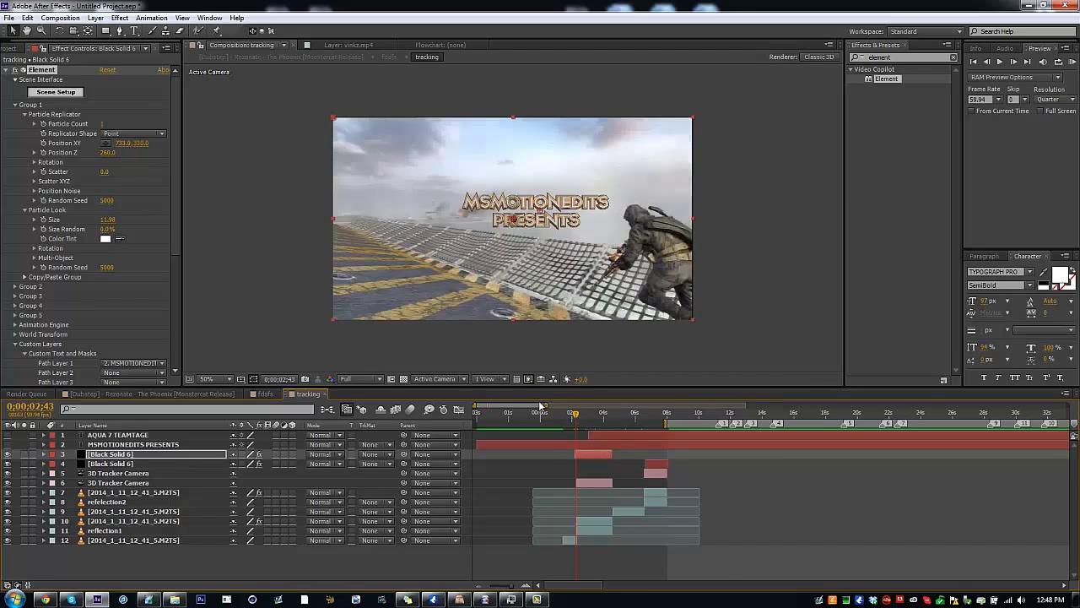
Step: Trim layer 3's in-point a few frames later with Alt+[ and play to check
drag(548, 405, 486, 408)
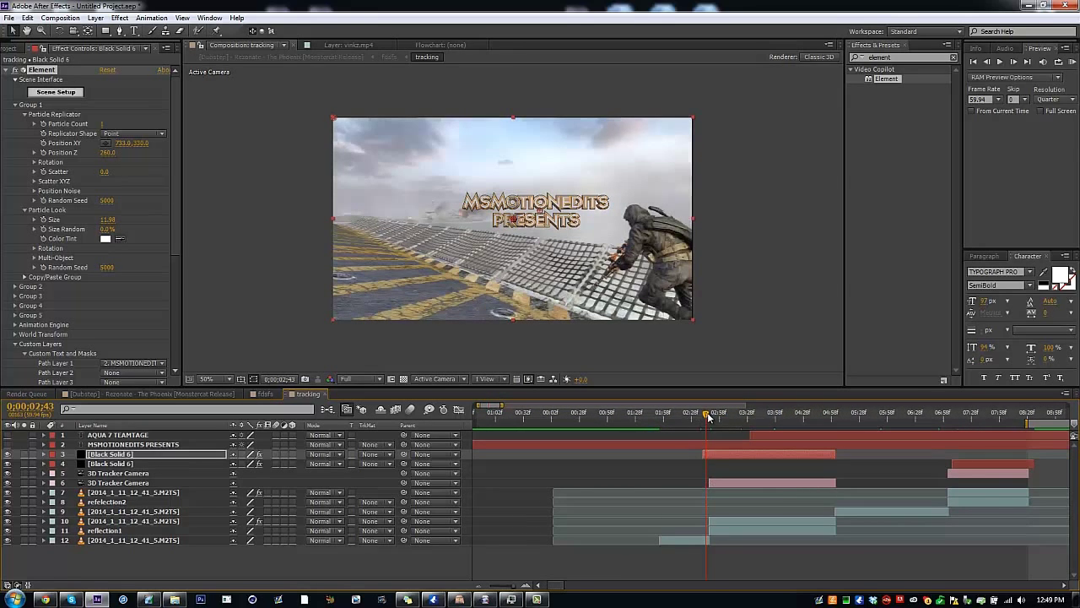
key(Page_Down)
key(Page_Down)
key(Page_Down)
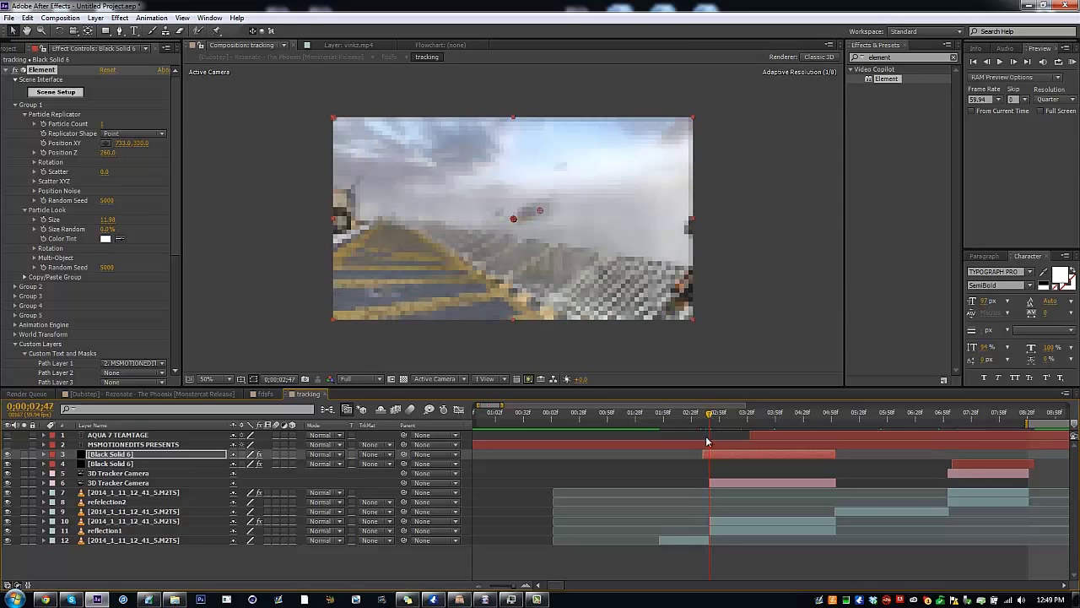
drag(701, 454, 706, 456)
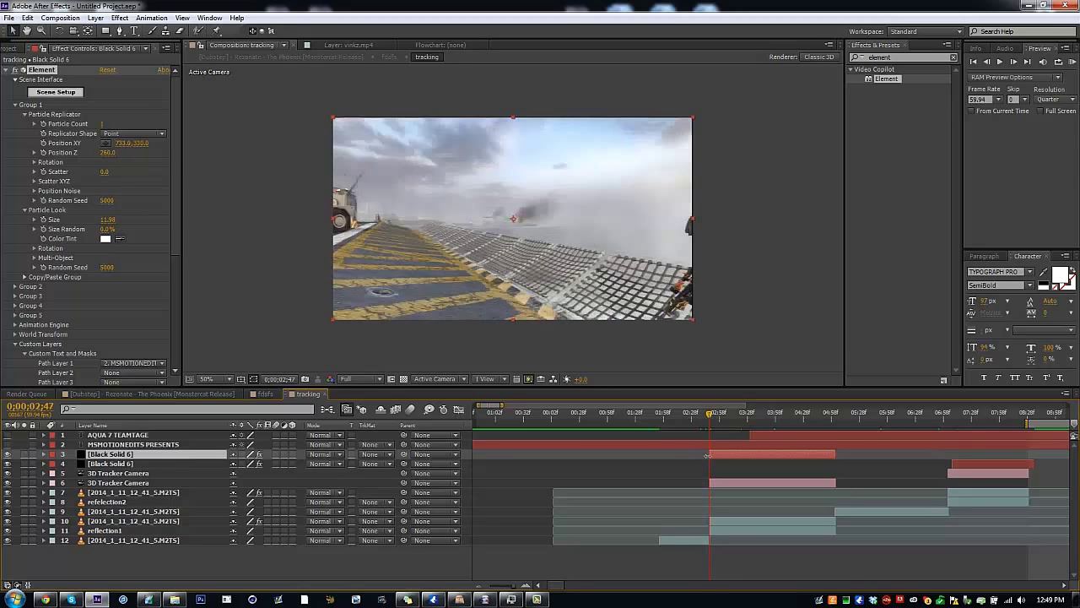
click(707, 414)
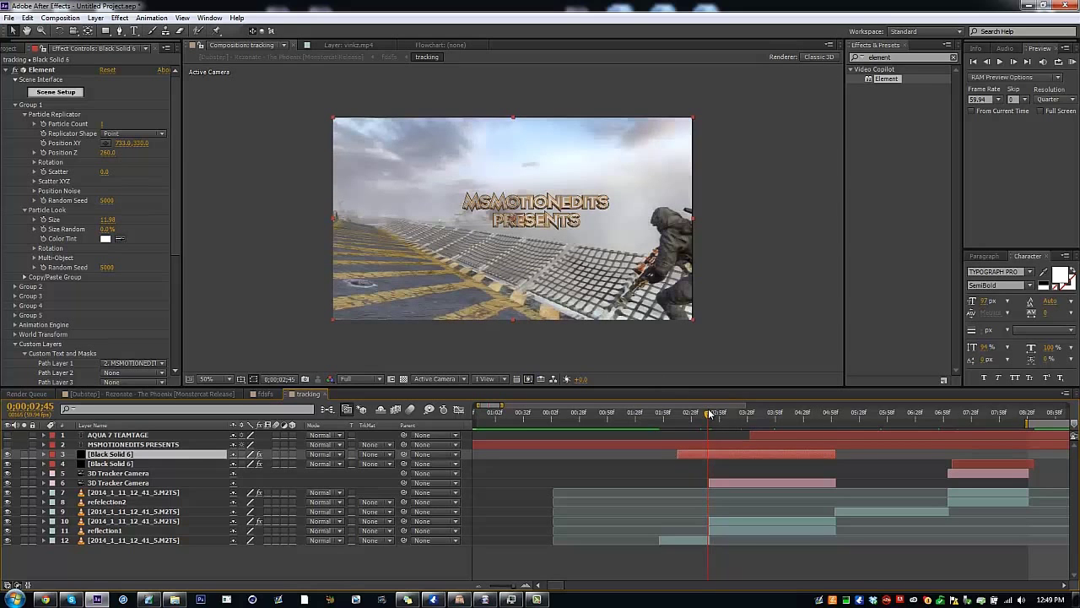
key(alt+bracketleft)
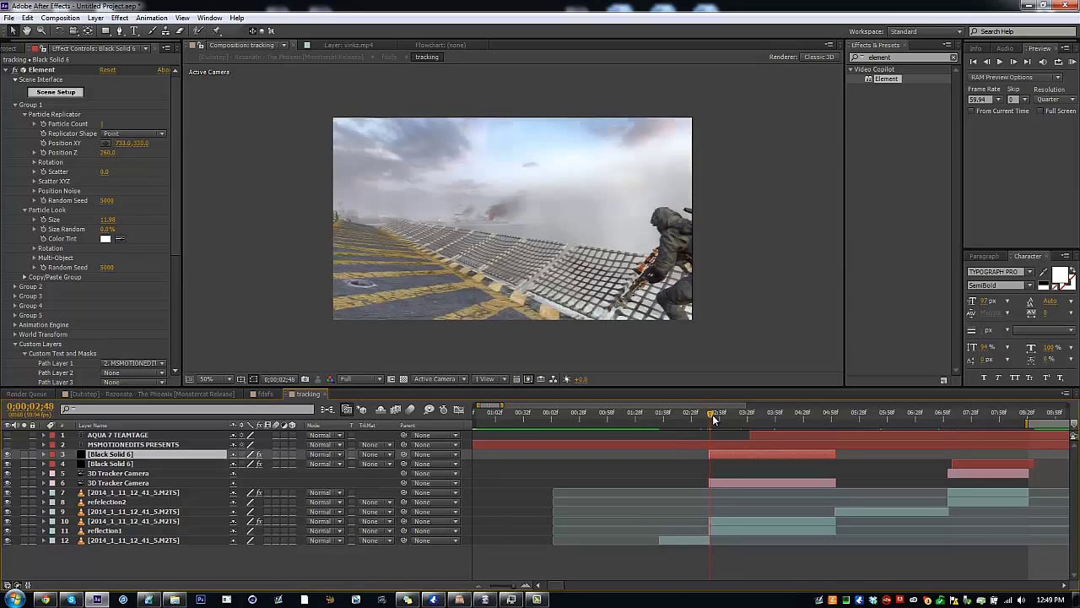
key(space)
Step: Set the title's Position XY X value to 768 and scrub to review placement
click(745, 420)
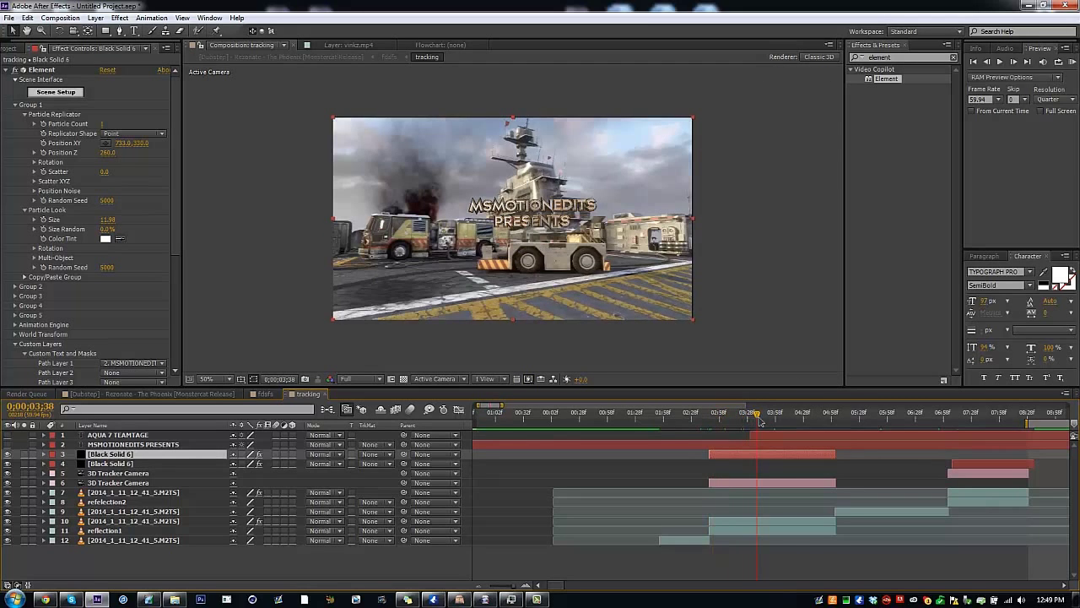
text(768)
key(Return)
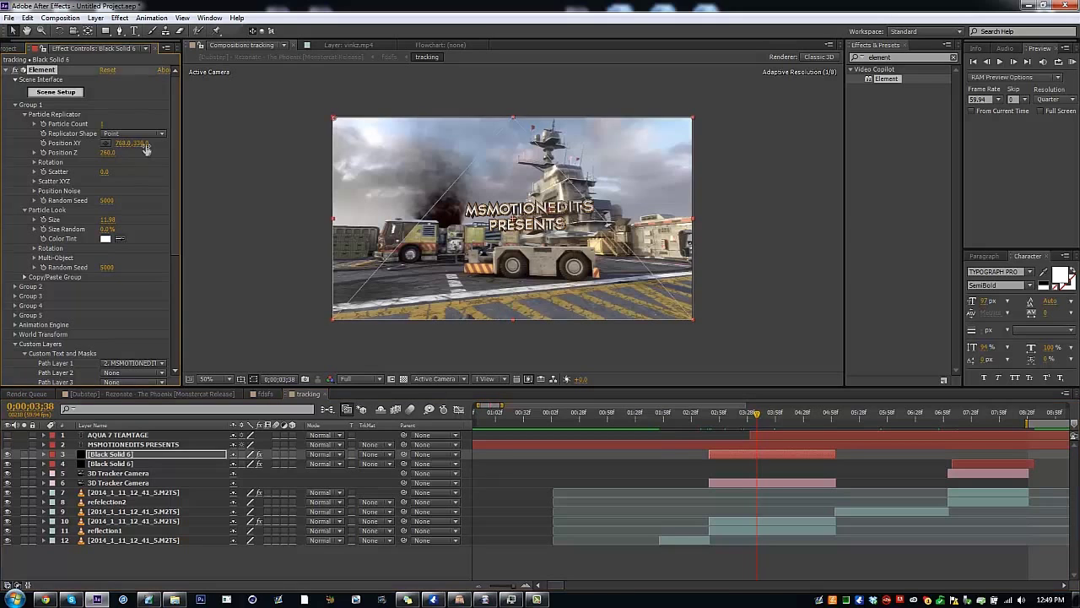
click(724, 419)
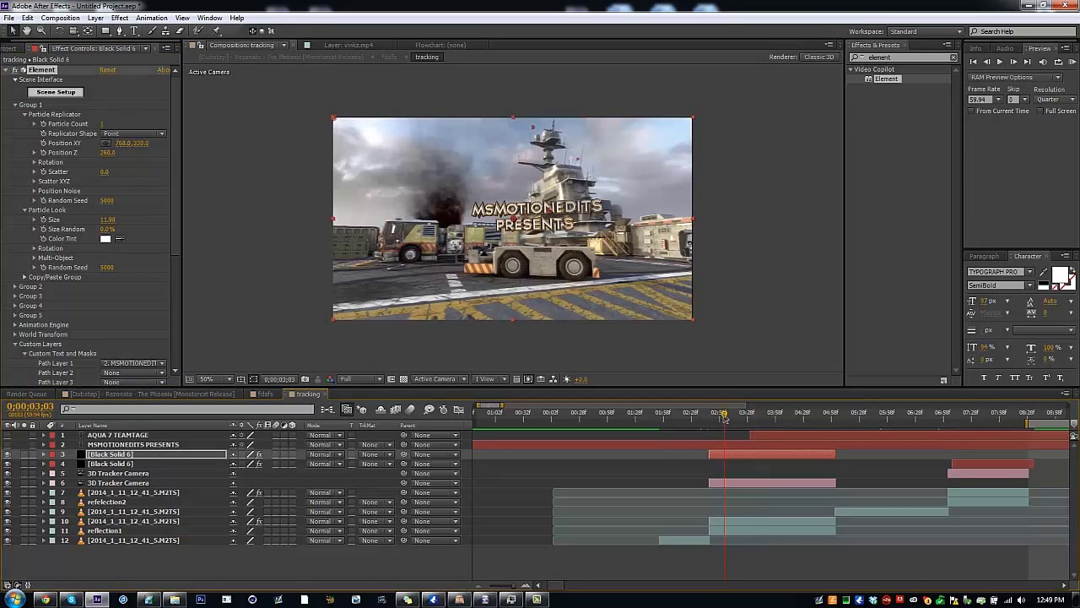
drag(746, 418, 952, 433)
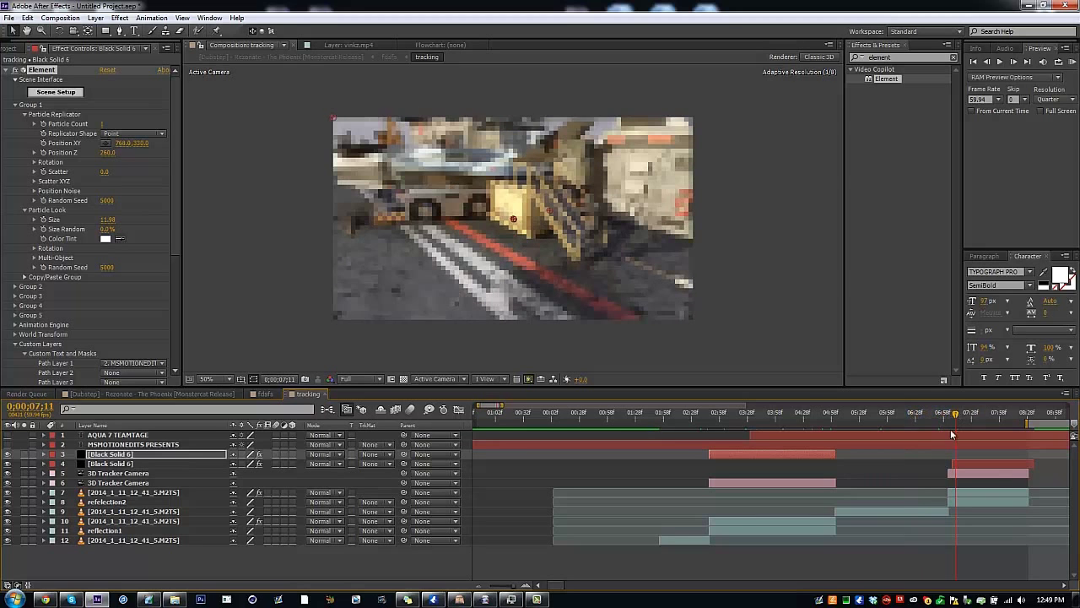